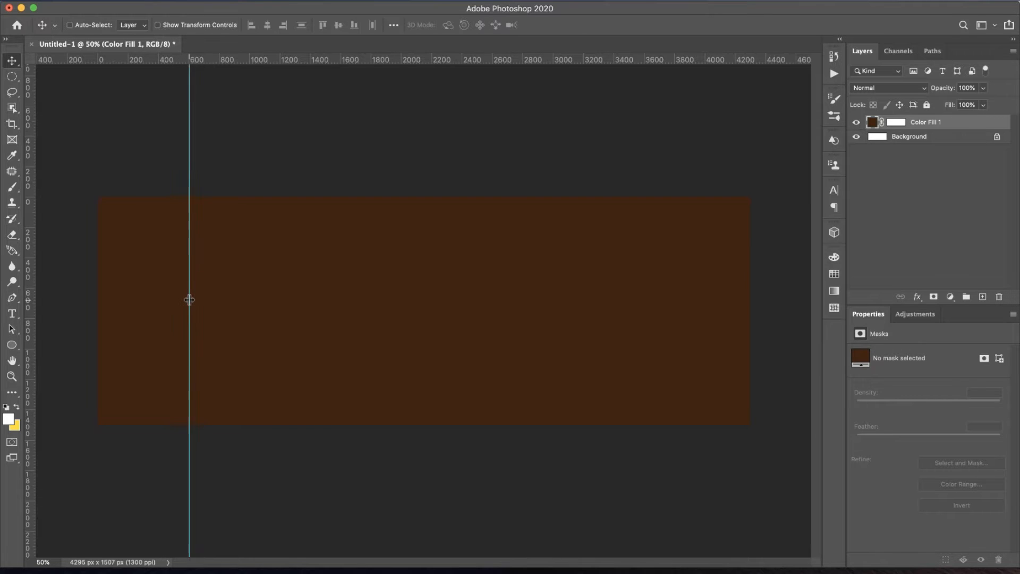
# Add a vertical guide near the canvas's right side and horizontal guides near its top and bottom edges to frame the logo area.
pyautogui.moveTo(28, 285); pyautogui.dragTo(655, 314)
pyautogui.moveTo(395, 62); pyautogui.dragTo(383, 236)
pyautogui.moveTo(390, 59); pyautogui.dragTo(388, 384)
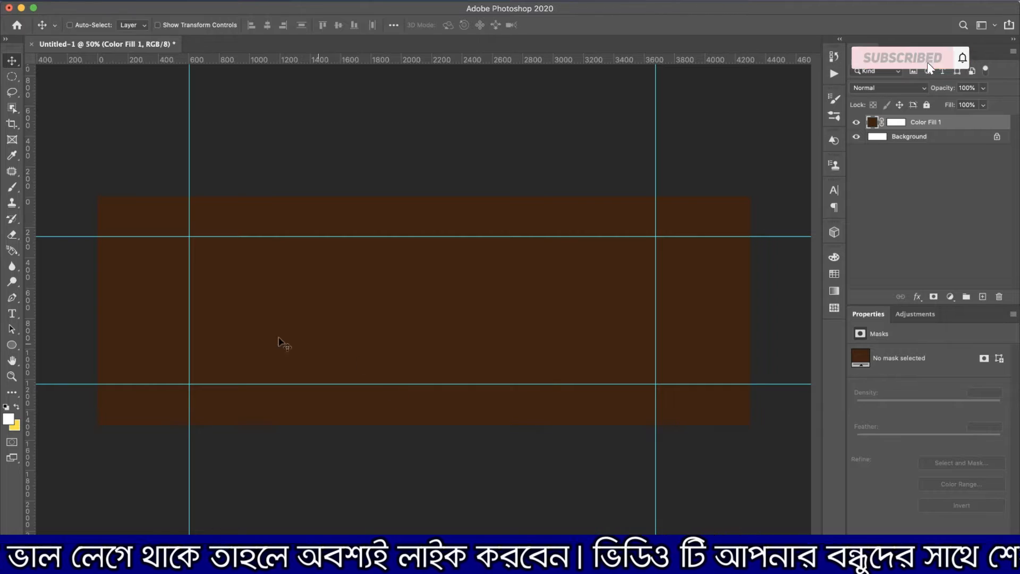
# Draw a white rectangle about 2563 by 787 px inside the area framed by the guides.
pyautogui.click(10, 344)
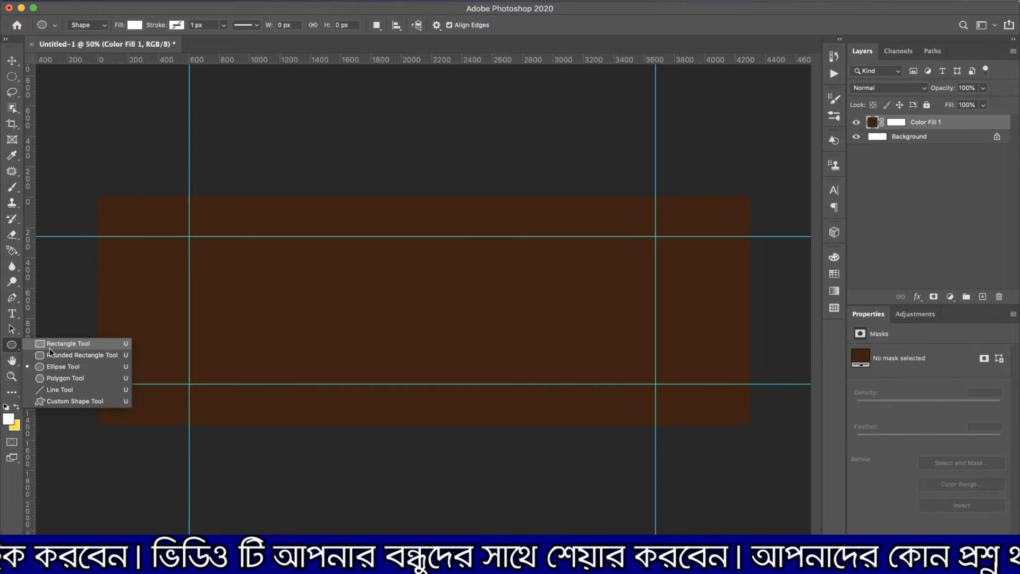
pyautogui.click(59, 343)
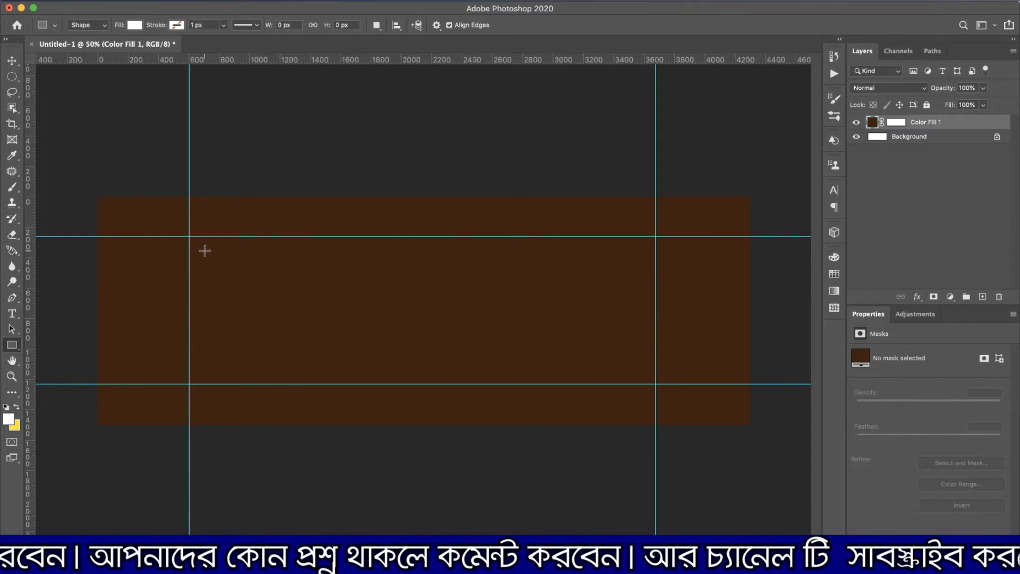
pyautogui.moveTo(204, 251); pyautogui.dragTo(594, 370)
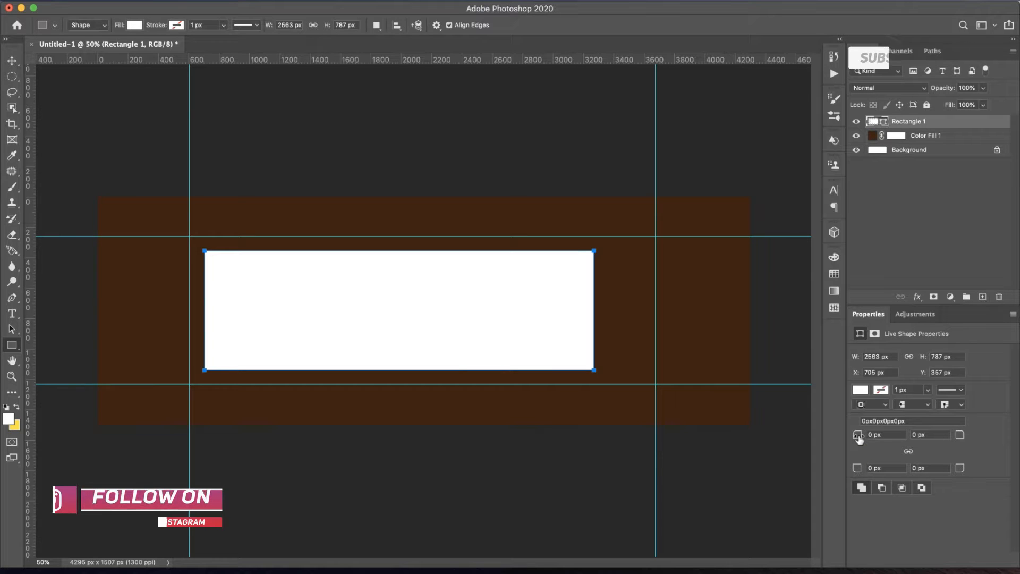
# Round the white rectangle's top-left and bottom-right corners to a radius of 193 px each.
pyautogui.moveTo(859, 439); pyautogui.dragTo(960, 435)
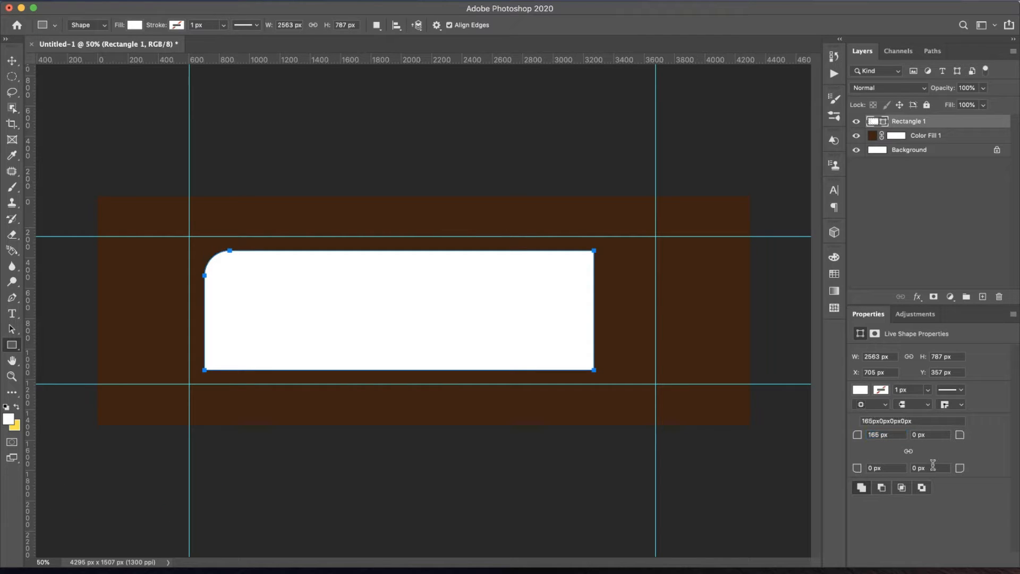
pyautogui.moveTo(856, 439); pyautogui.dragTo(872, 436)
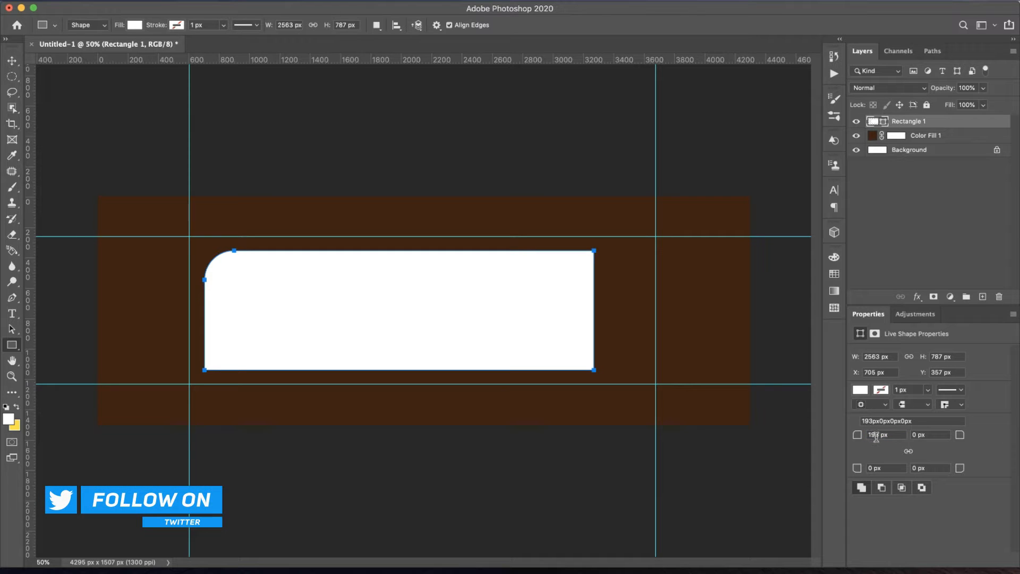
pyautogui.click(898, 435)
pyautogui.rightClick(880, 436)
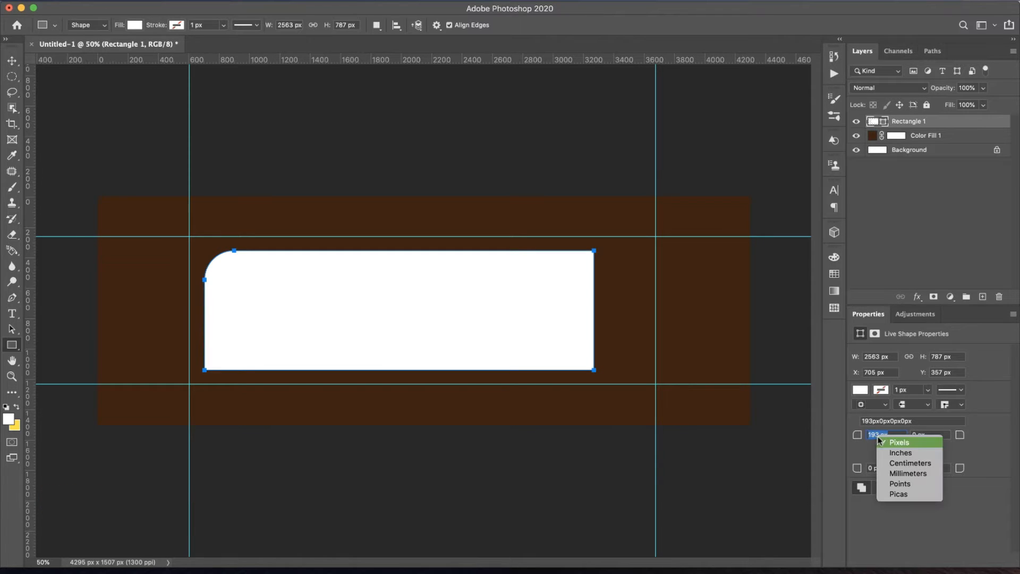
pyautogui.click(895, 444)
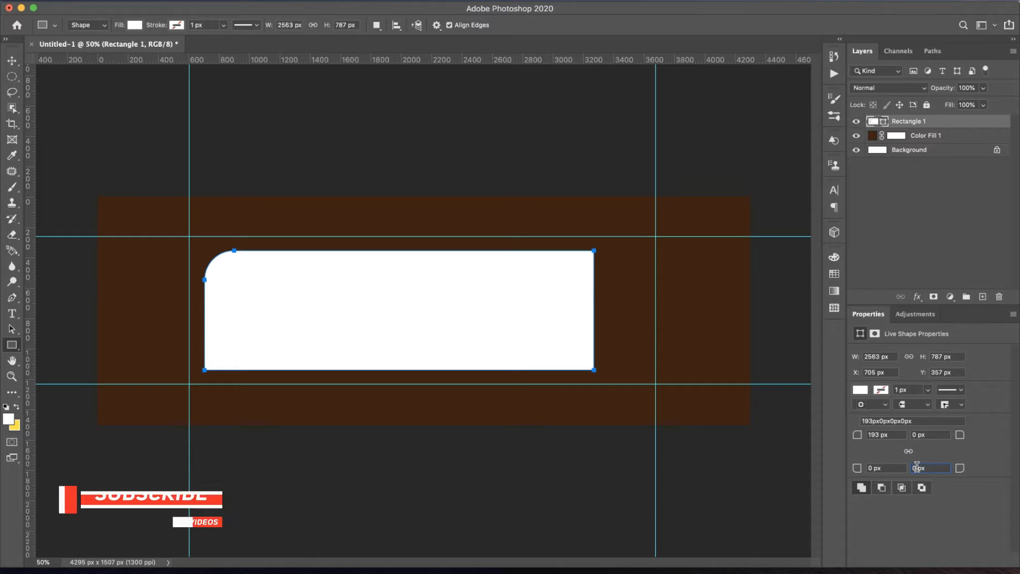
pyautogui.write('19')
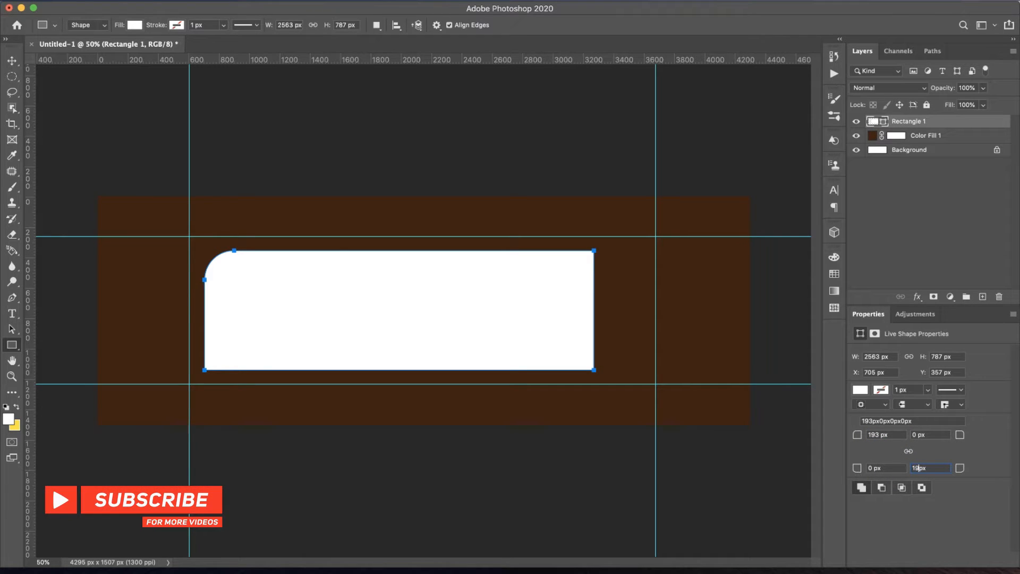
pyautogui.write('3')
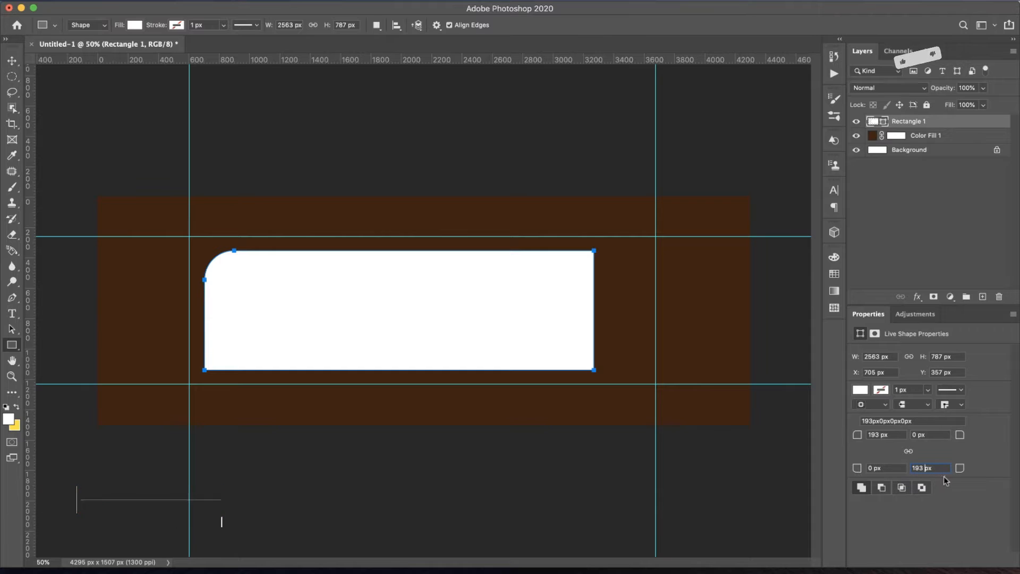
pyautogui.press('Return')
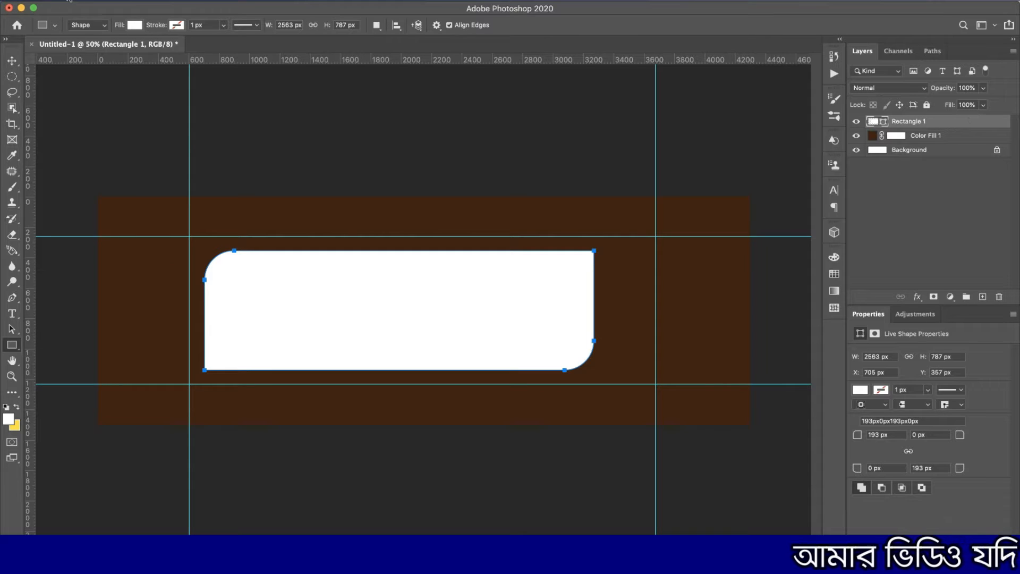
# Distort the rounded rectangle into a parallelogram with a horizontal skew of about -21° and shift it right, between the vertical guides.
pyautogui.click(121, 1)
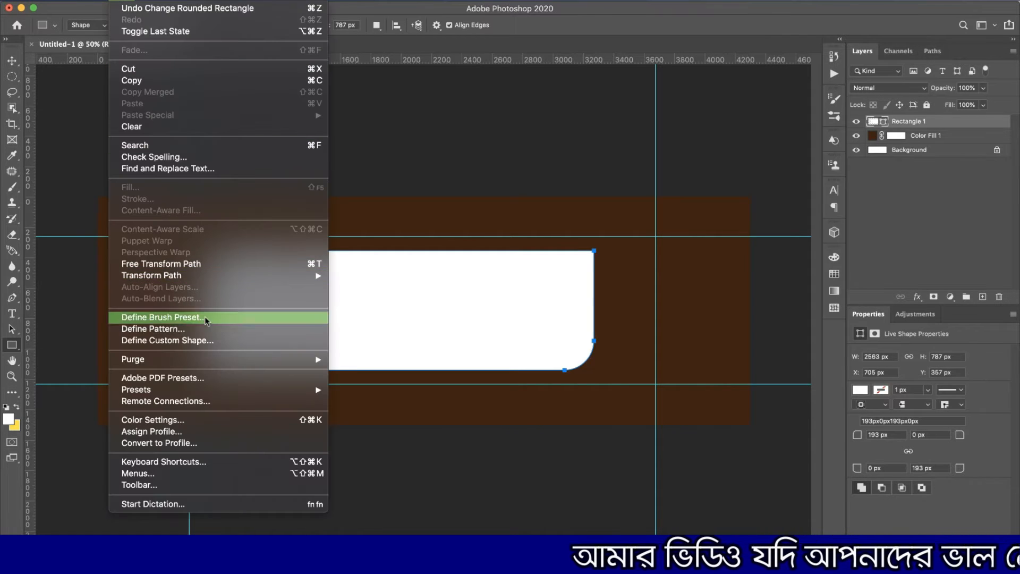
pyautogui.moveTo(290, 273)
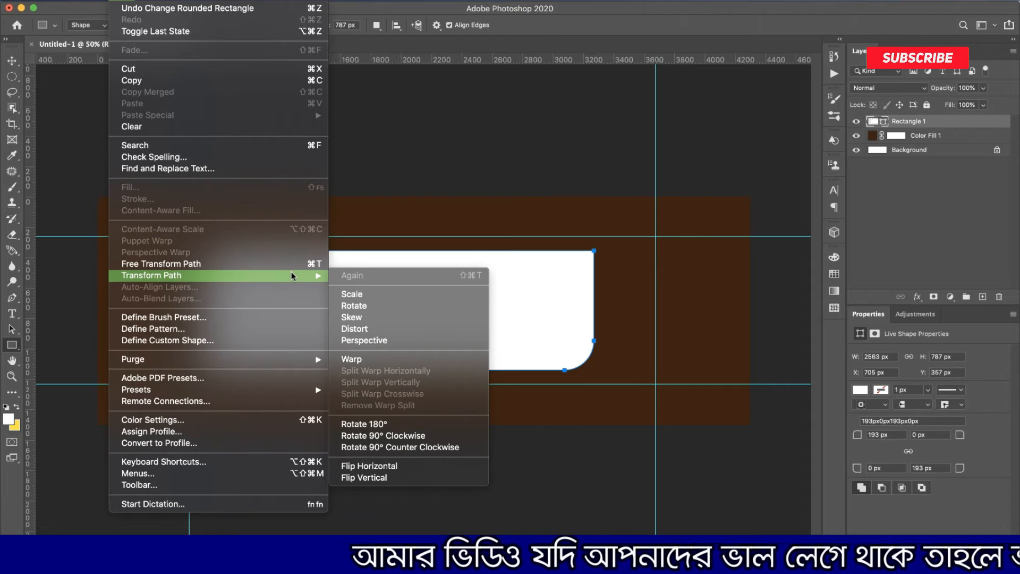
pyautogui.click(410, 329)
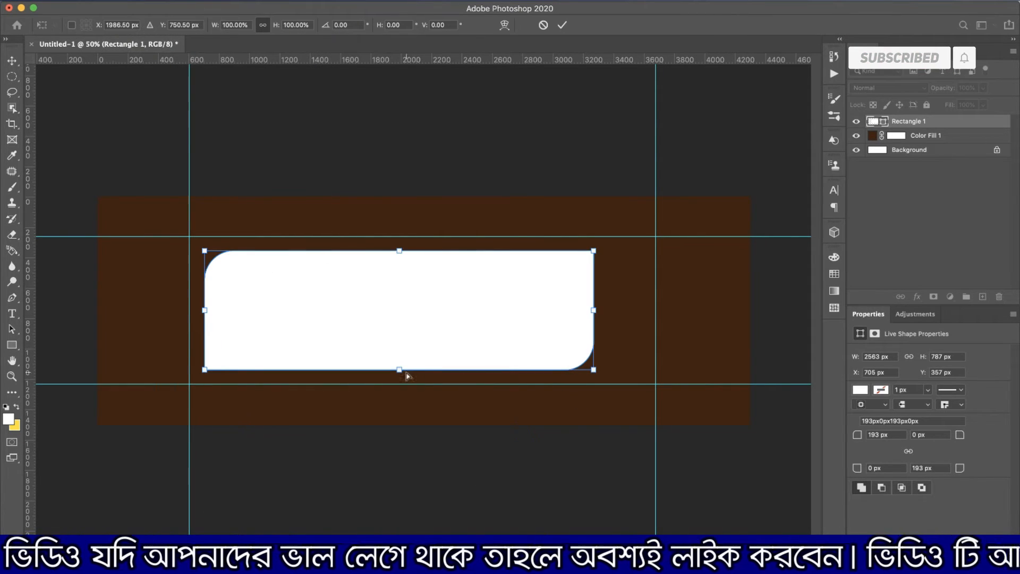
pyautogui.moveTo(400, 371); pyautogui.dragTo(355, 375)
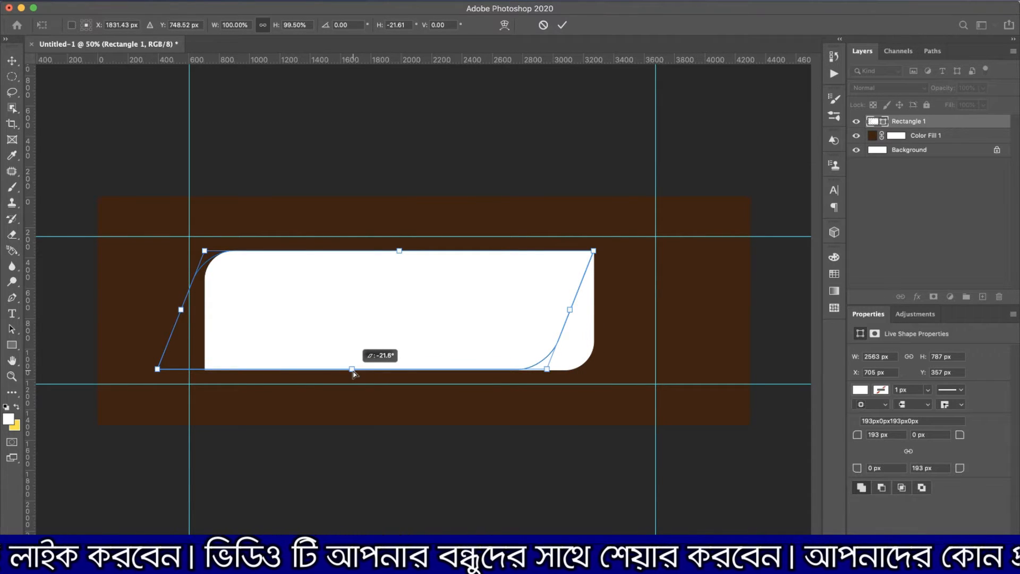
pyautogui.moveTo(354, 374); pyautogui.dragTo(355, 373)
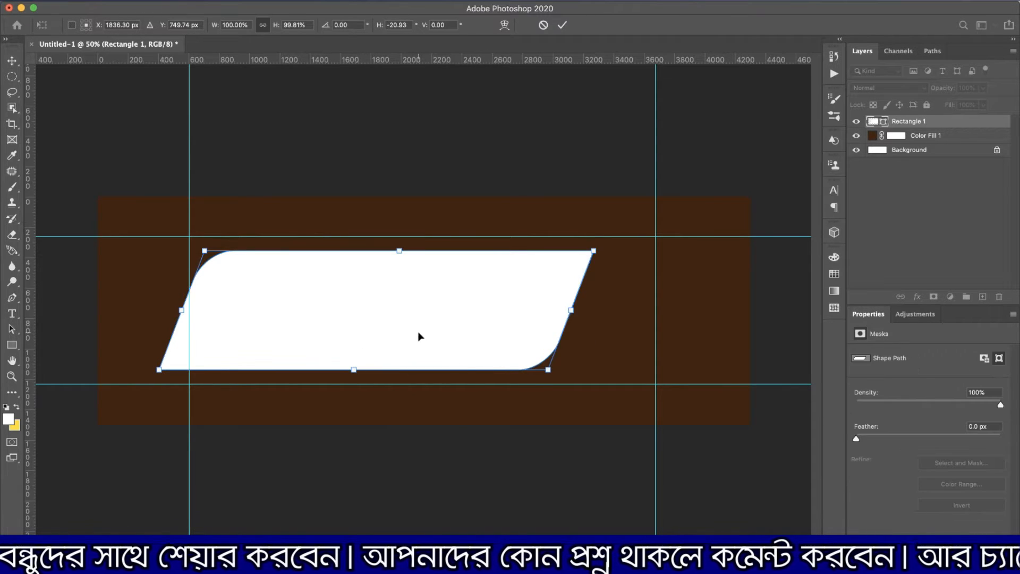
pyautogui.moveTo(420, 336); pyautogui.dragTo(457, 338)
pyautogui.click(565, 28)
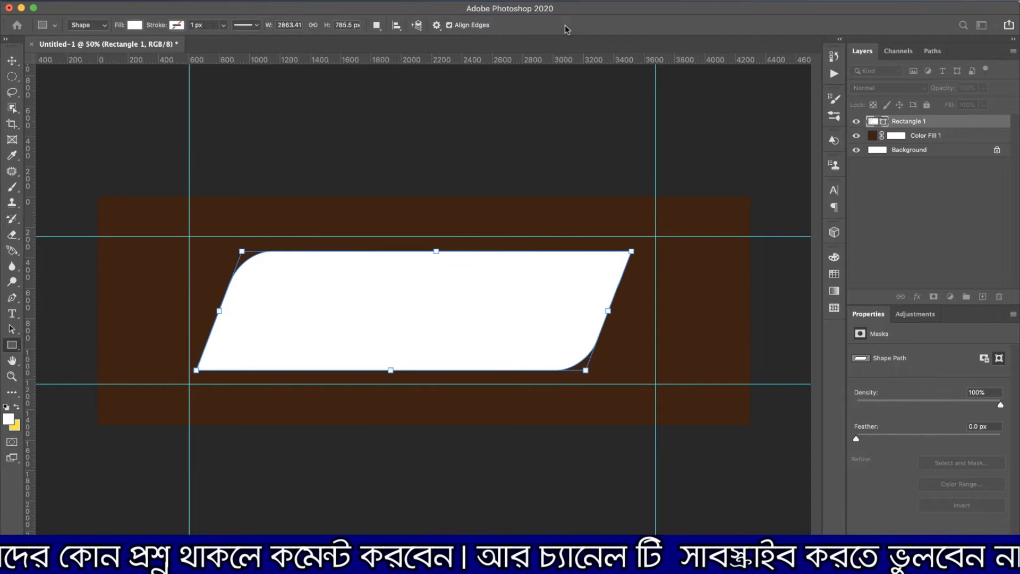
pyautogui.click(600, 203)
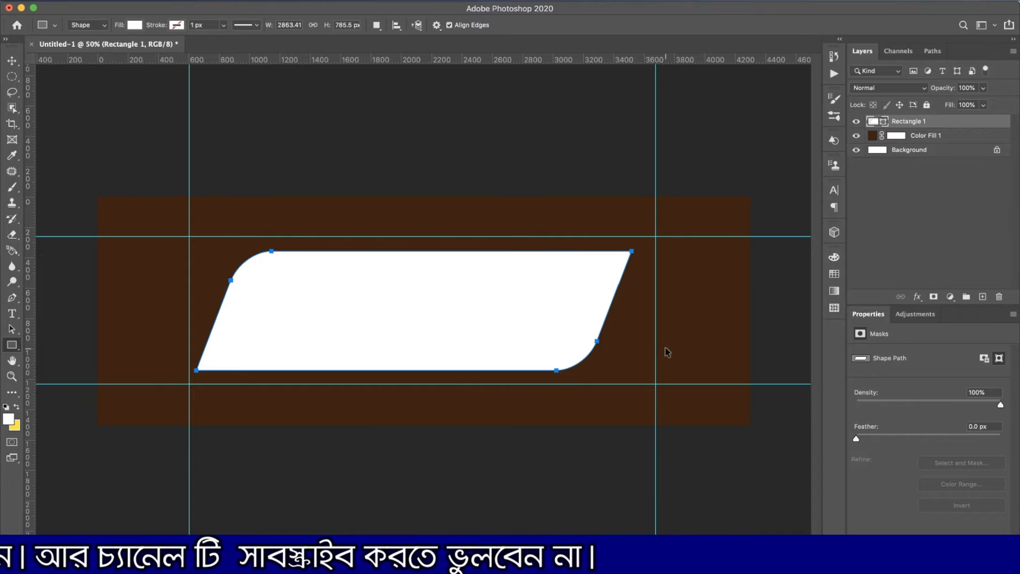
# Scale the white parallelogram down proportionally to about 92.4% and position it near the left guide.
pyautogui.press('super+t')
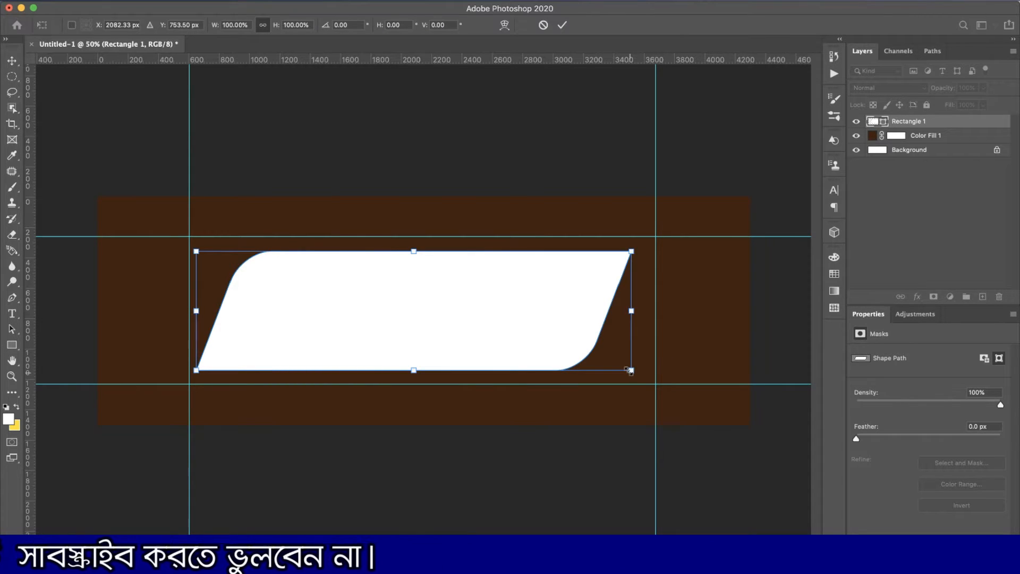
pyautogui.moveTo(631, 371); pyautogui.dragTo(600, 357)
pyautogui.moveTo(514, 326); pyautogui.dragTo(510, 330)
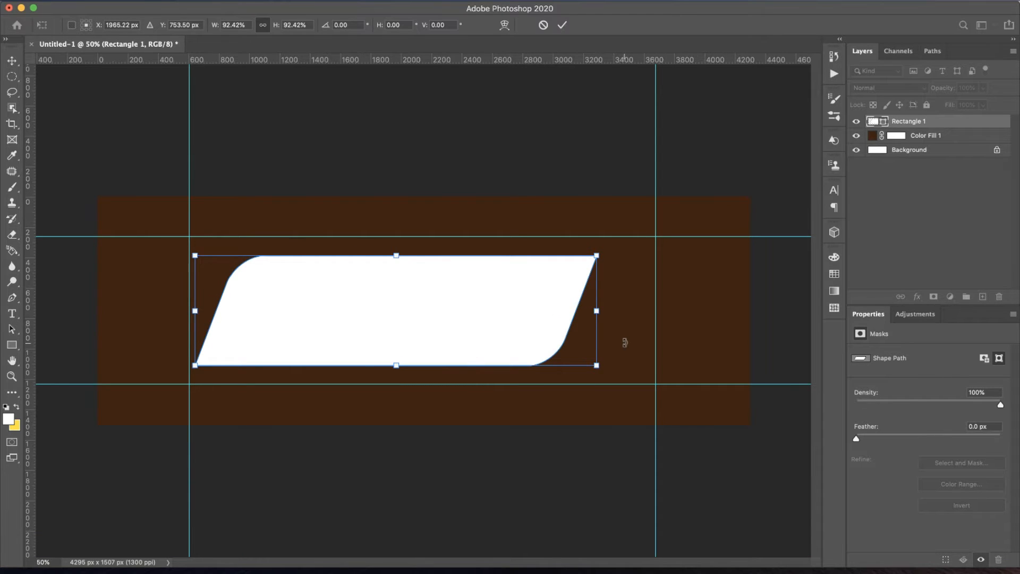
pyautogui.click(564, 25)
# Duplicate the Rectangle 1 layer and scale the copy to about 92% around its centre.
pyautogui.moveTo(943, 127); pyautogui.dragTo(983, 296)
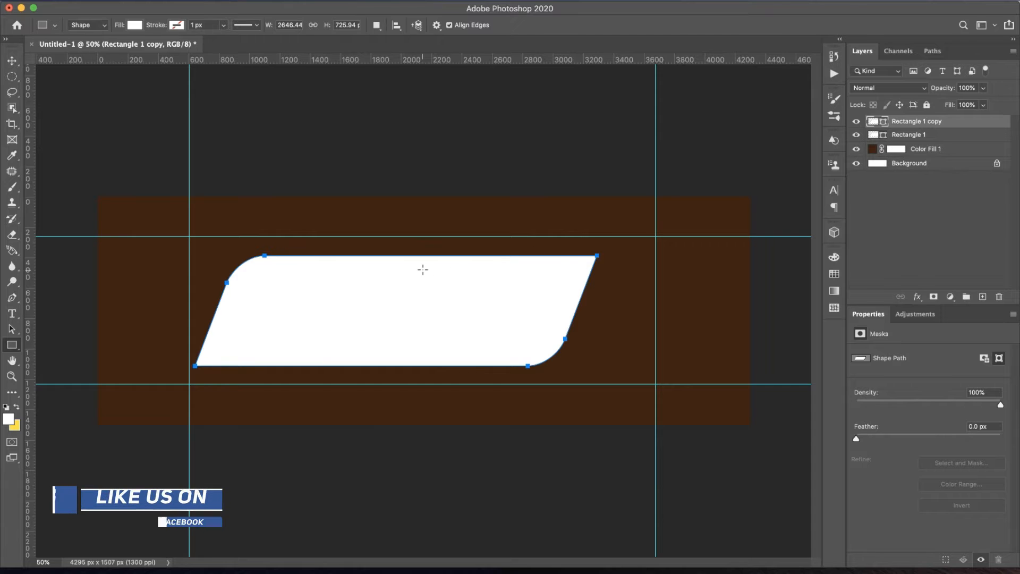
pyautogui.press('super+t')
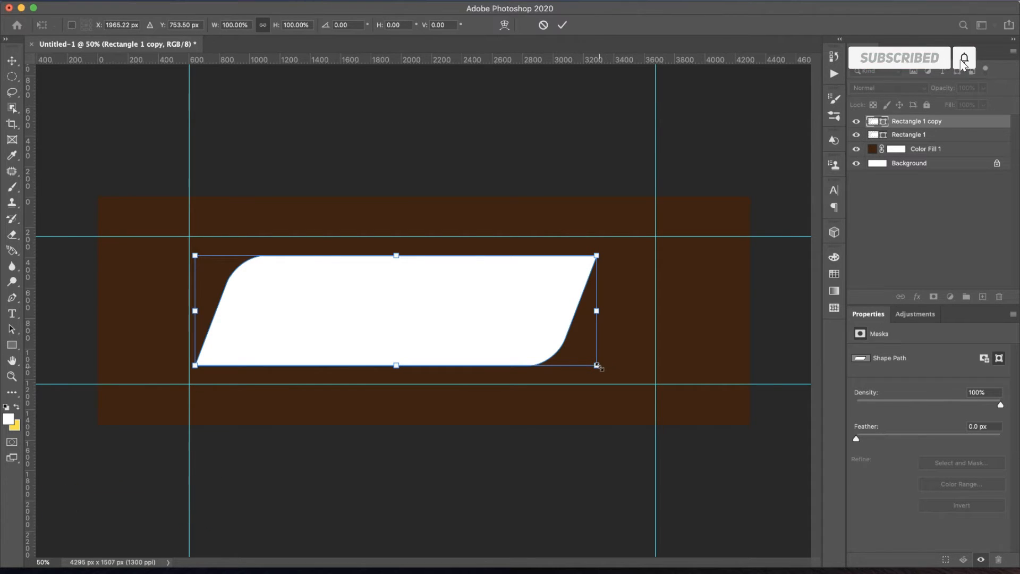
pyautogui.moveTo(598, 365); pyautogui.dragTo(582, 361)
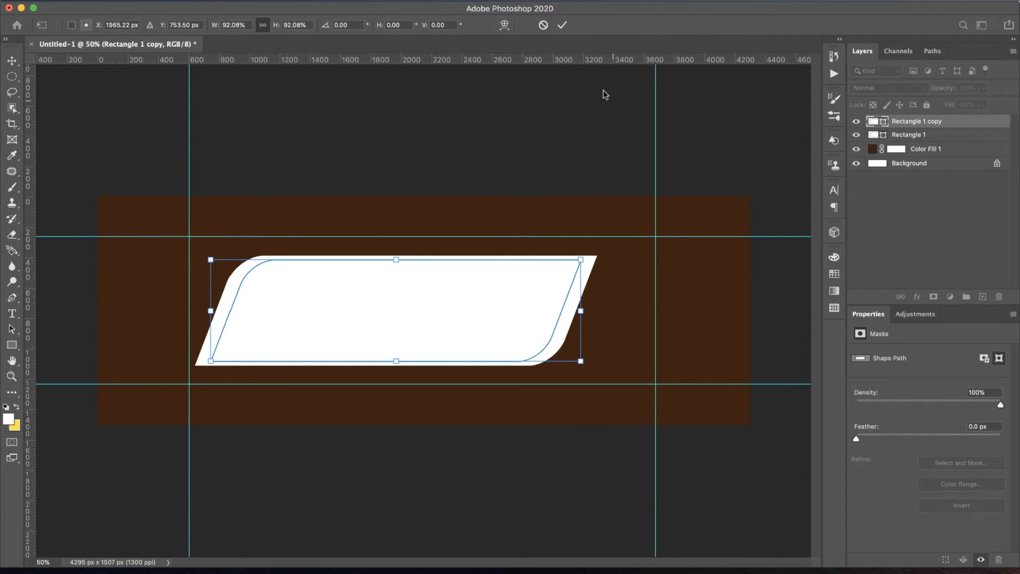
pyautogui.click(564, 26)
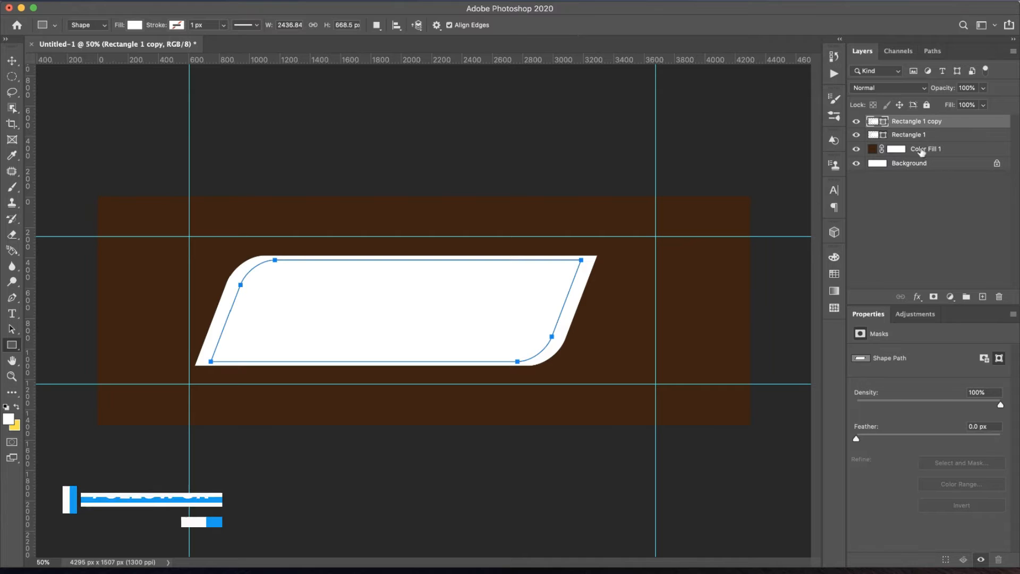
# Fill the original Rectangle 1 shape with dark red, a00b0b.
pyautogui.doubleClick(873, 134)
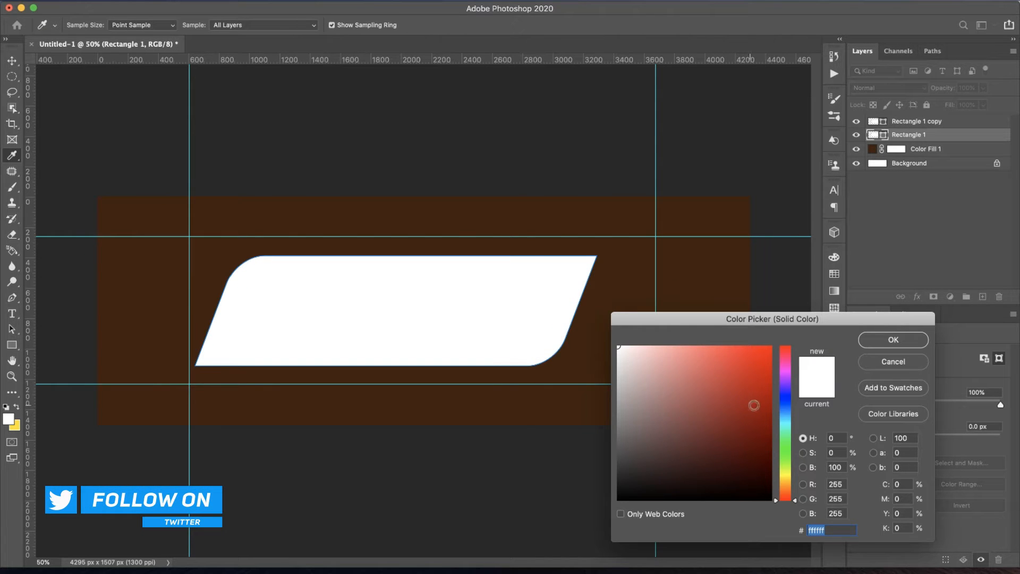
pyautogui.click(763, 403)
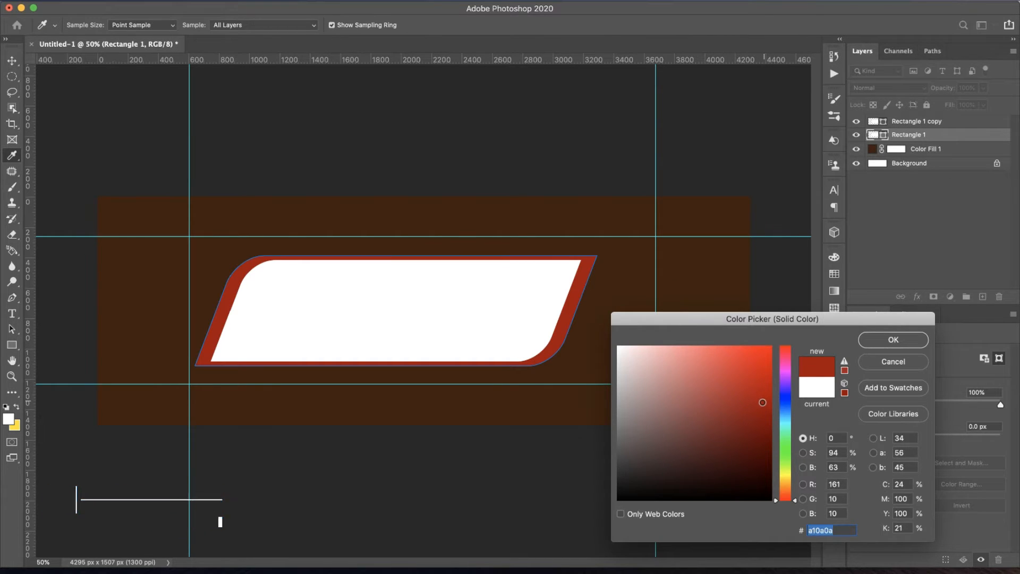
pyautogui.moveTo(763, 402); pyautogui.dragTo(760, 402)
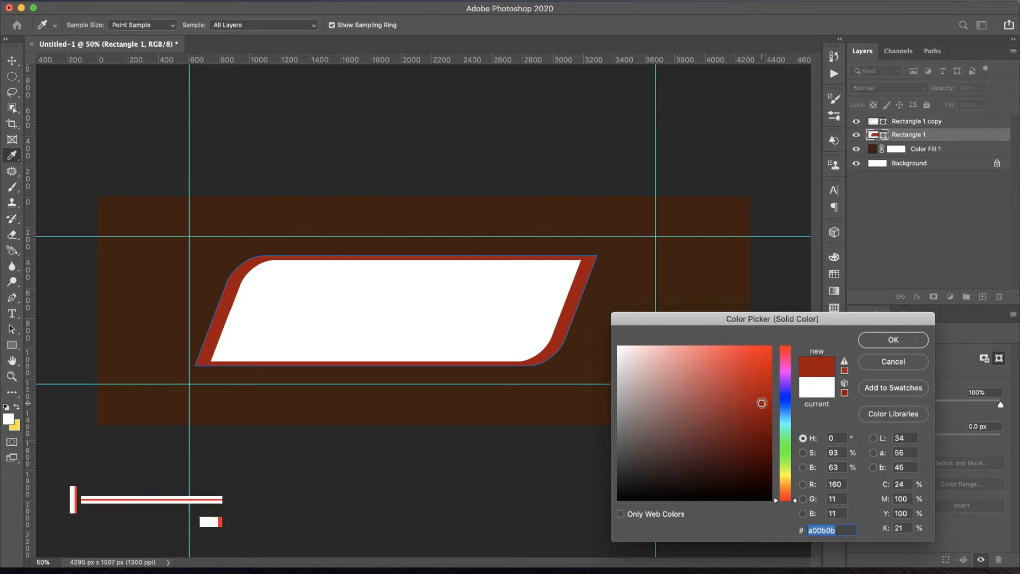
pyautogui.click(893, 342)
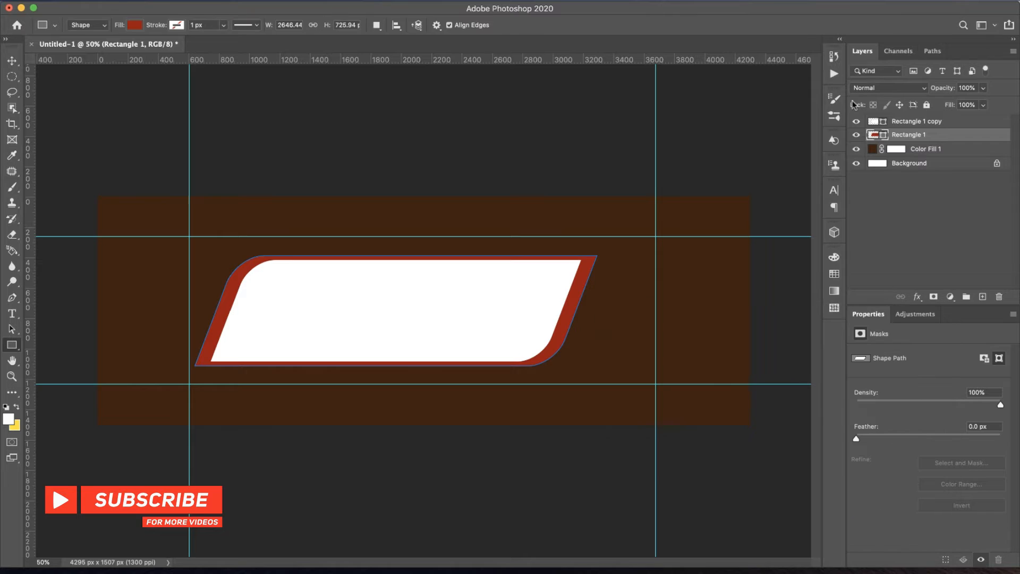
# Add the text SNICKERS below the parallelogram in blue 16 pt Gotham Ultra Italic.
pyautogui.press('t')
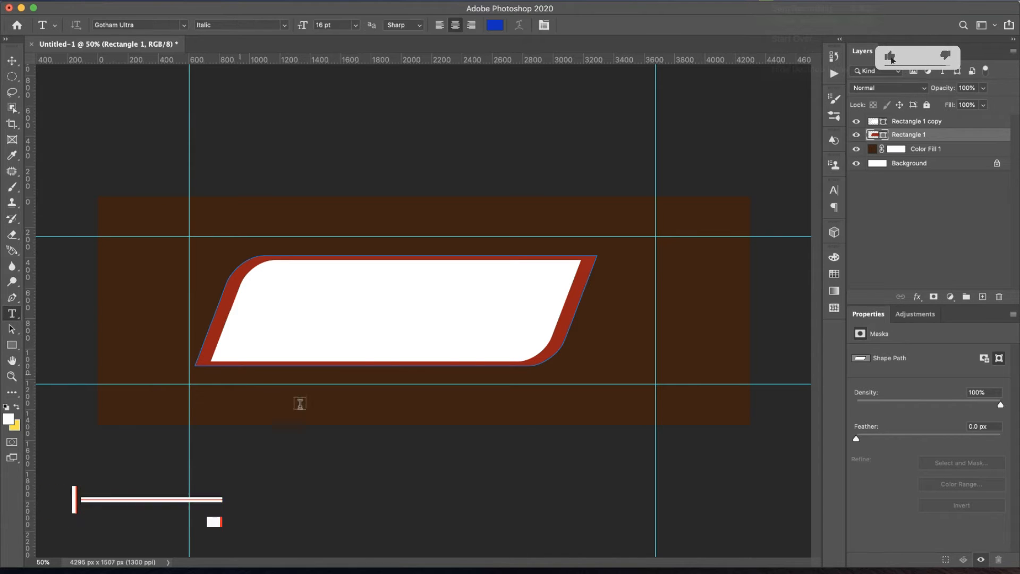
pyautogui.click(352, 410)
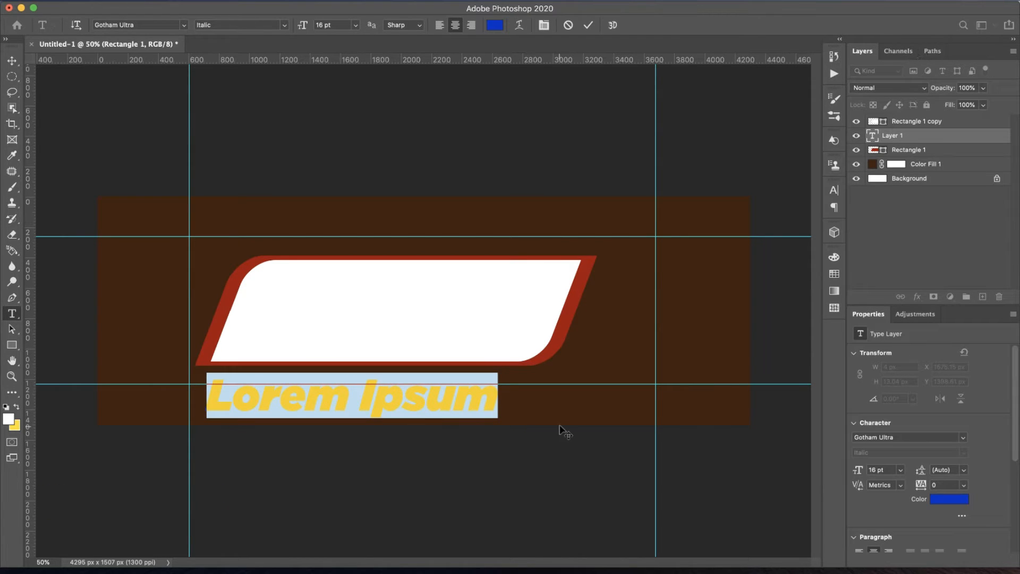
pyautogui.write('SN')
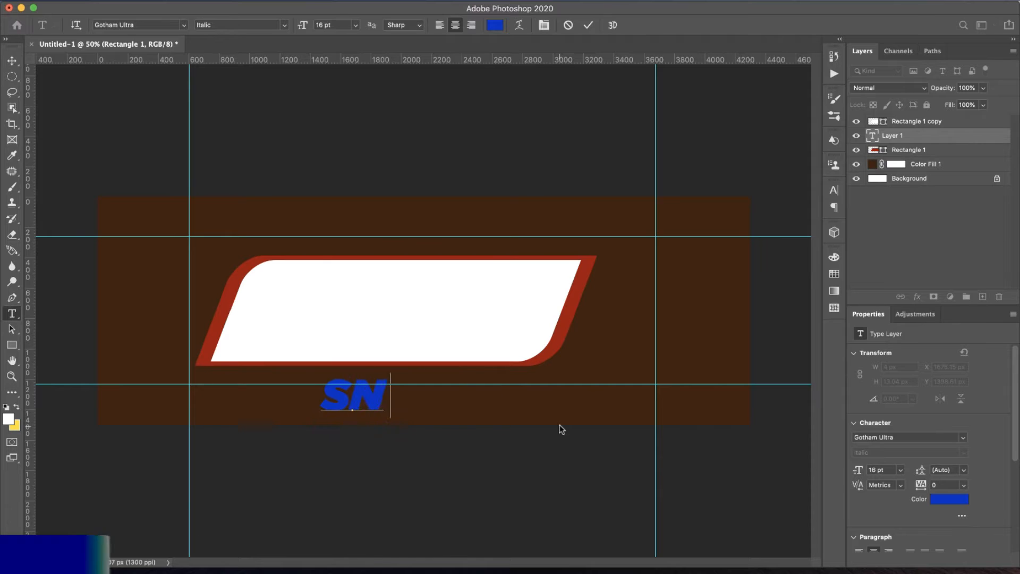
pyautogui.write('ICKER')
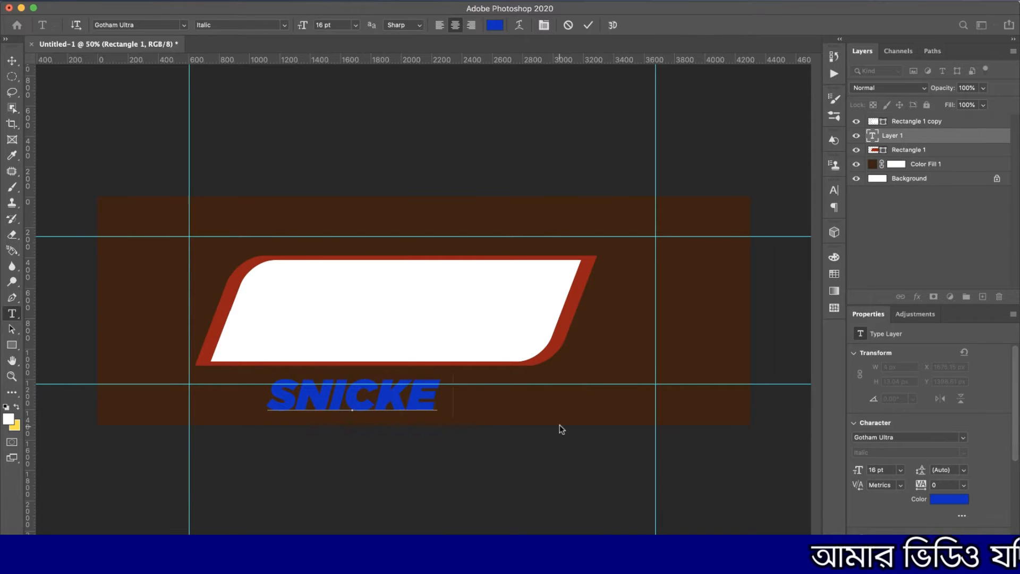
pyautogui.write('S')
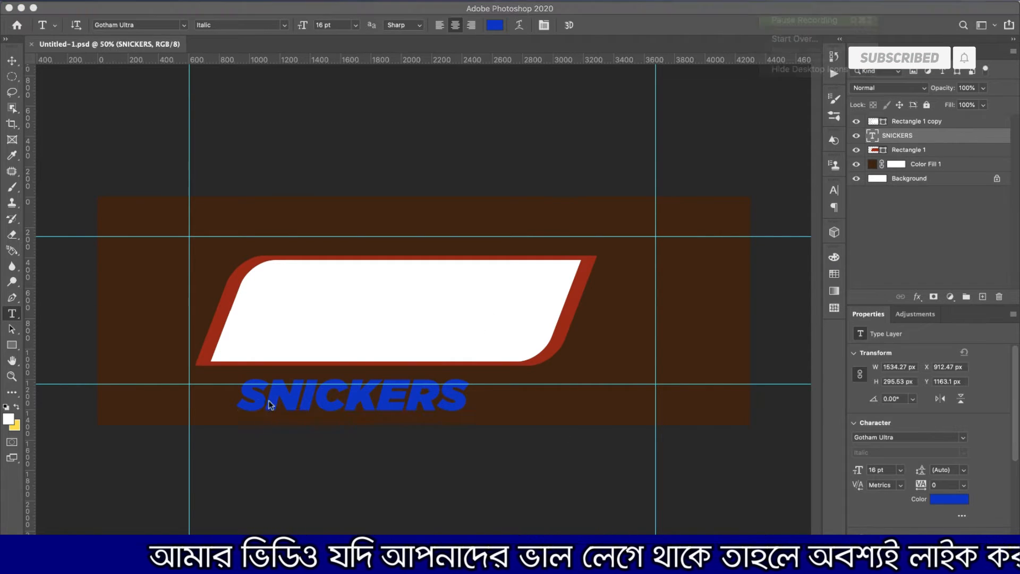
# Set the SNICKERS text in the Snickers font and place it over the white parallelogram, with its layer above Rectangle 1 copy.
pyautogui.doubleClick(249, 392)
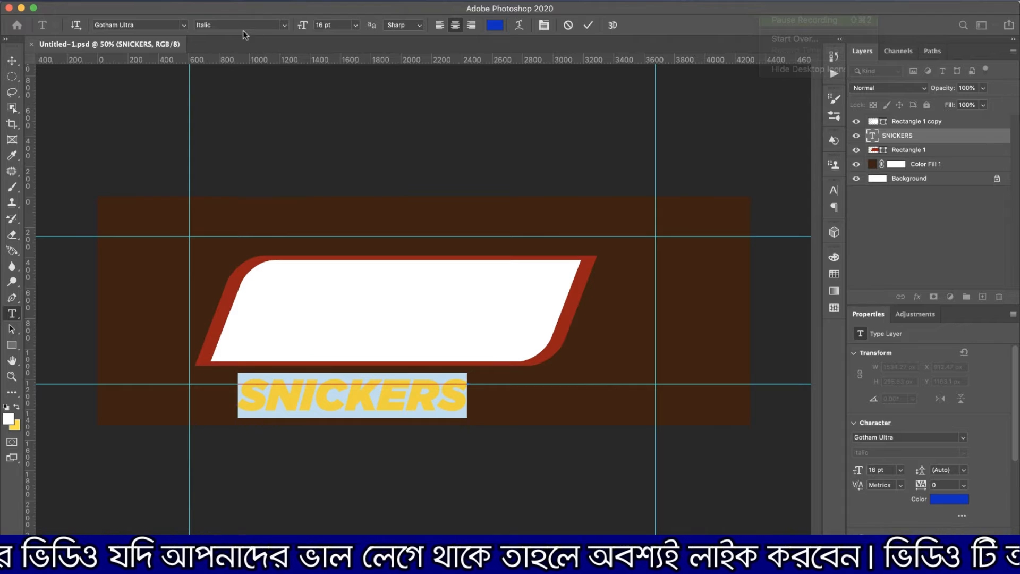
pyautogui.click(183, 25)
pyautogui.scroll(-5, 195, 361)
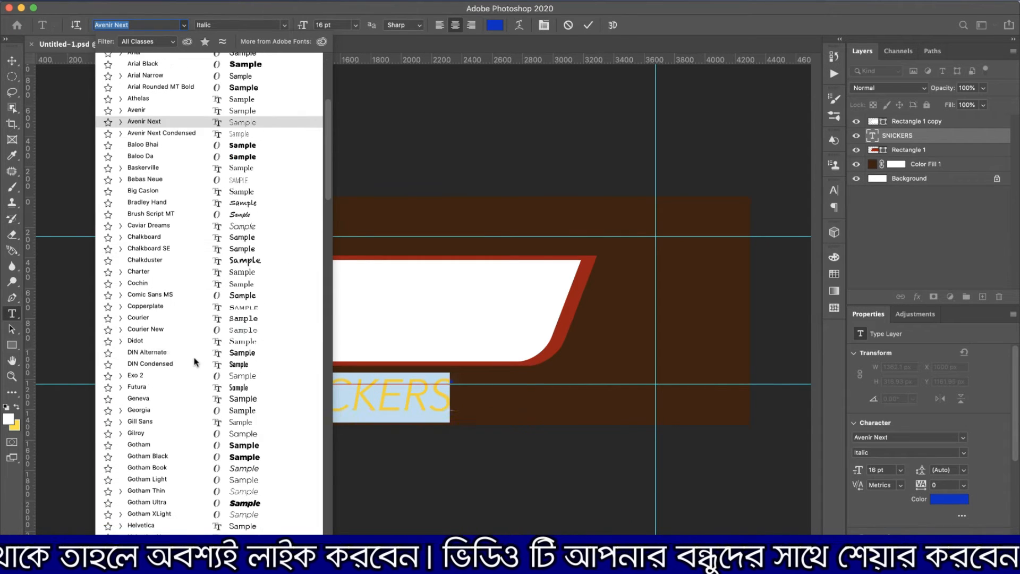
pyautogui.scroll(-15, 195, 361)
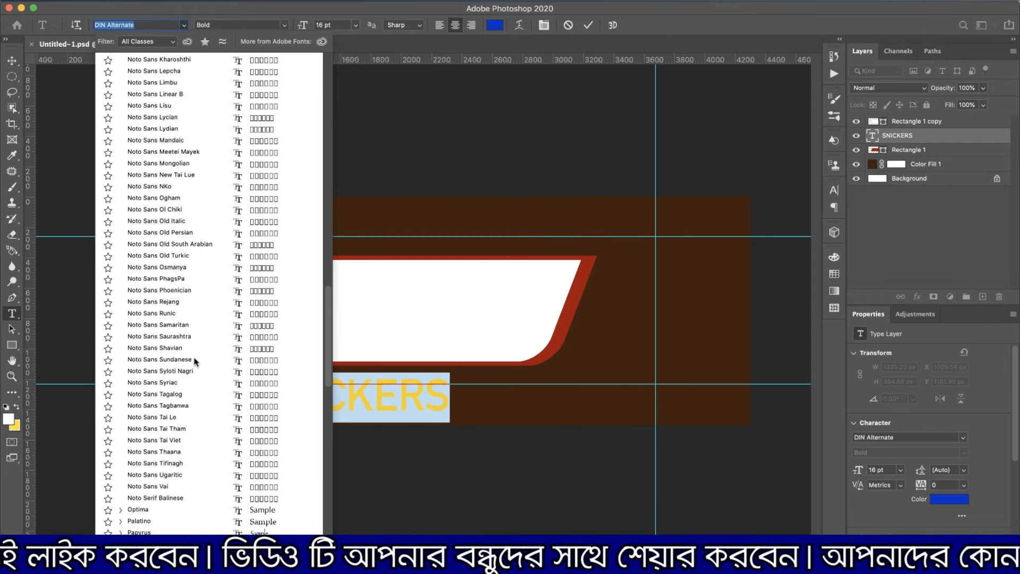
pyautogui.scroll(-10, 196, 361)
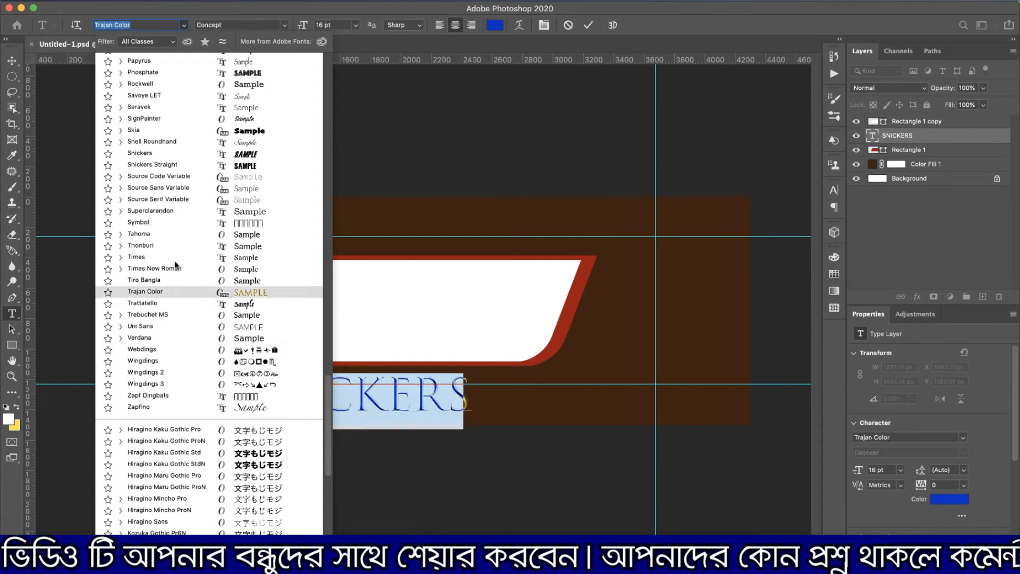
pyautogui.click(167, 150)
pyautogui.moveTo(384, 445); pyautogui.dragTo(387, 365)
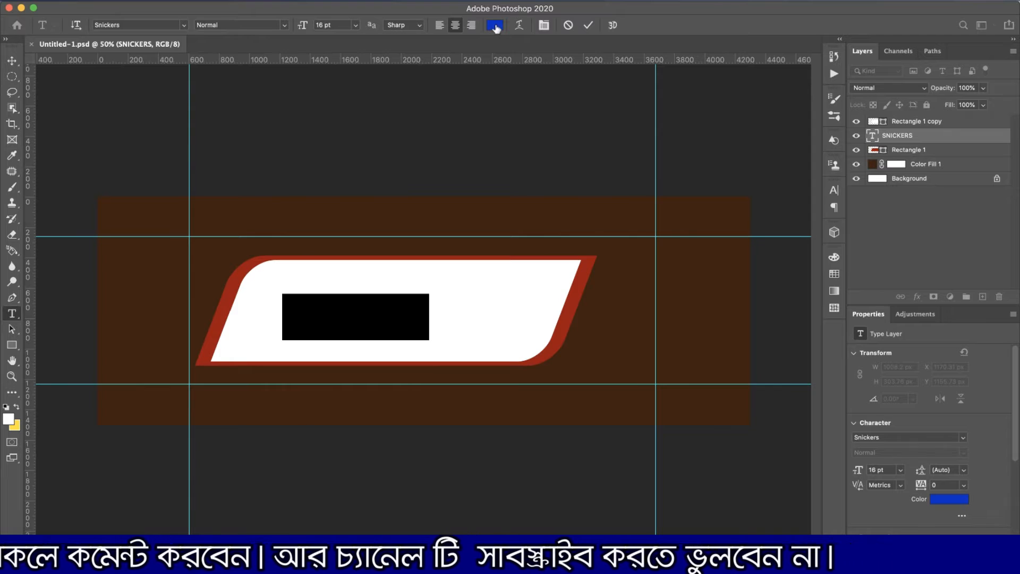
pyautogui.moveTo(968, 140); pyautogui.dragTo(969, 120)
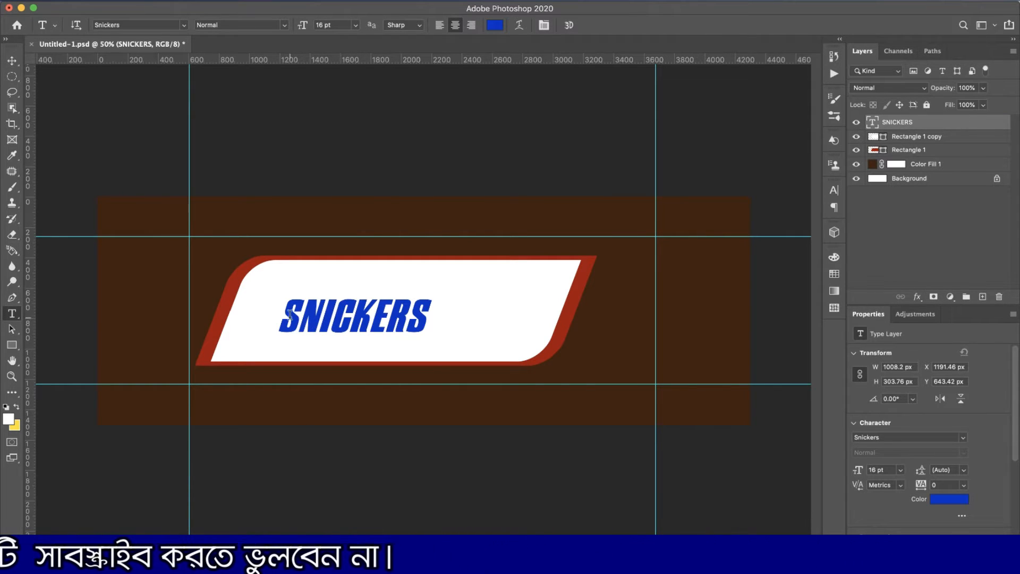
# Enlarge the SNICKERS lettering to 33 pt and centre it inside the white parallelogram.
pyautogui.moveTo(289, 315); pyautogui.dragTo(455, 318)
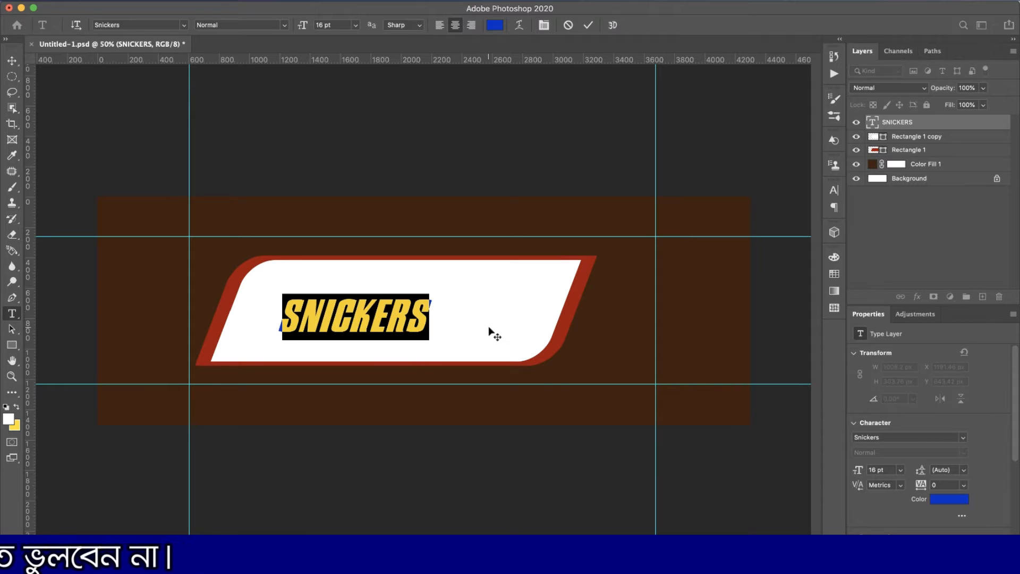
pyautogui.moveTo(301, 26); pyautogui.dragTo(307, 27)
pyautogui.moveTo(397, 373); pyautogui.dragTo(425, 381)
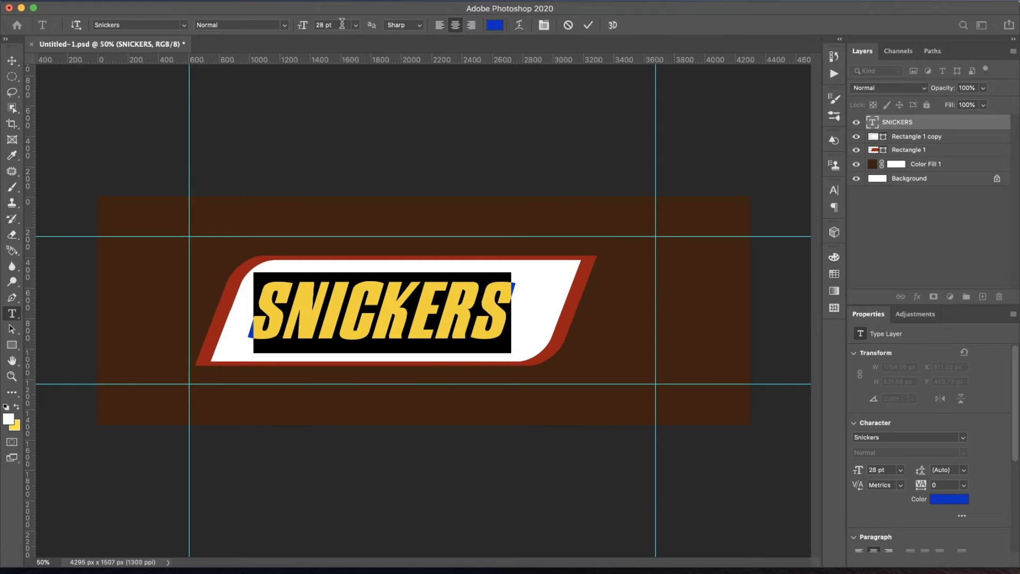
pyautogui.moveTo(304, 27); pyautogui.dragTo(307, 26)
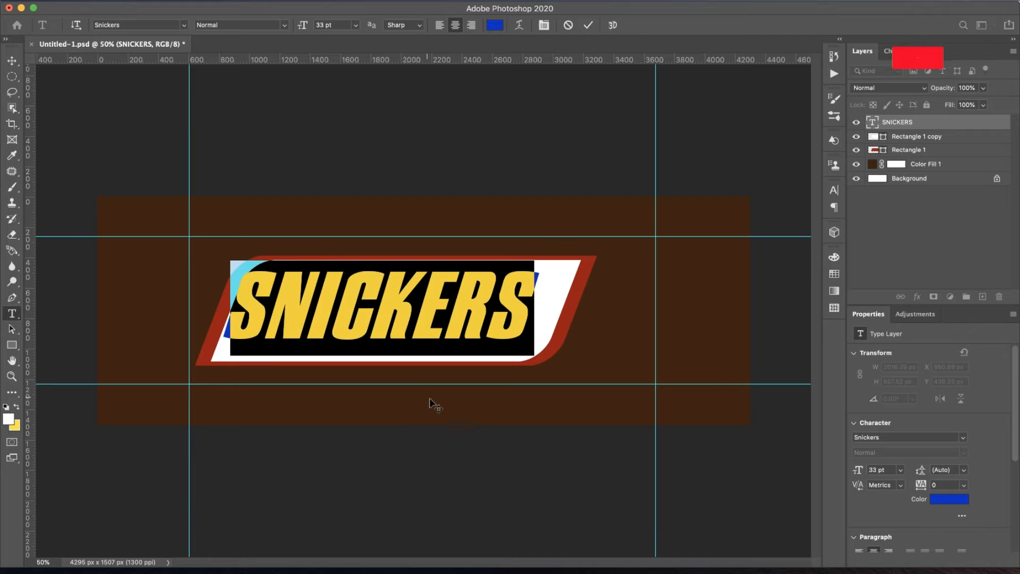
pyautogui.moveTo(428, 400); pyautogui.dragTo(440, 407)
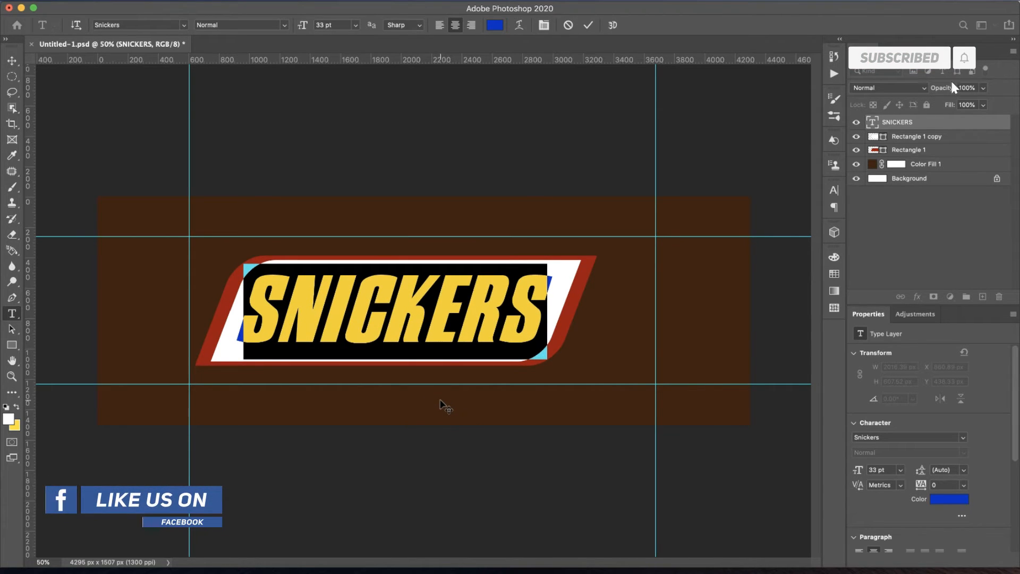
pyautogui.click(588, 25)
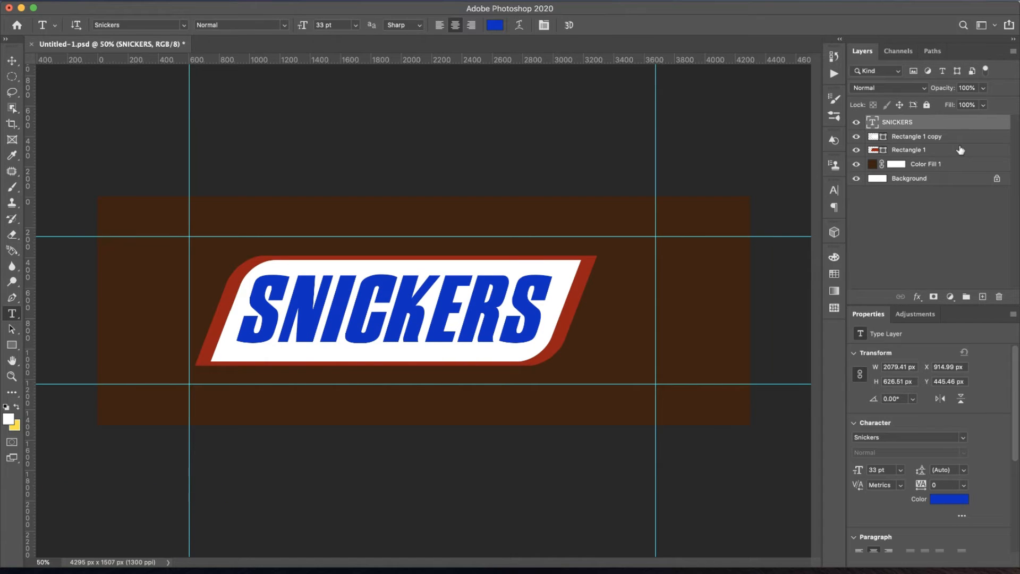
pyautogui.press('super+a')
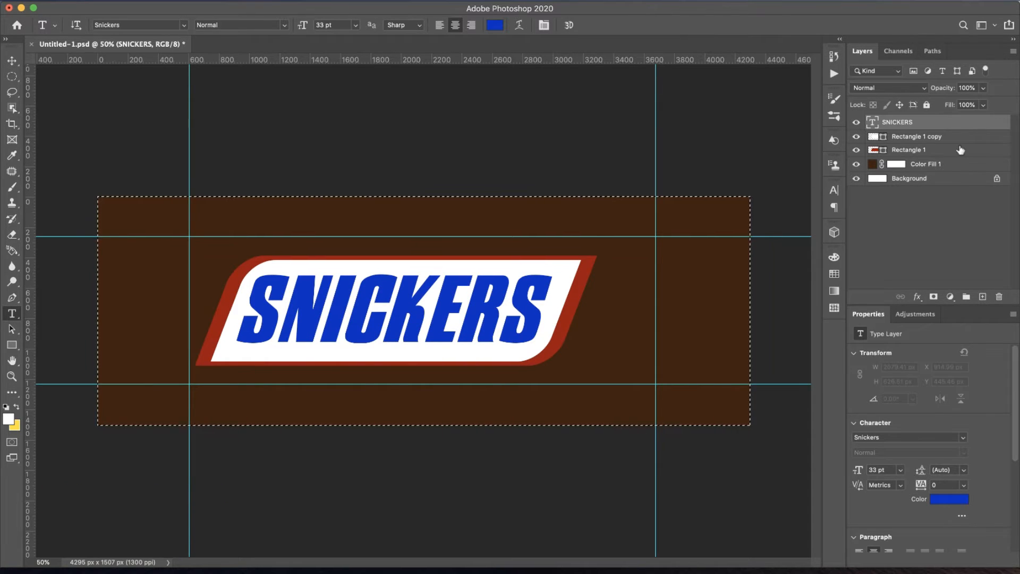
pyautogui.click(949, 136)
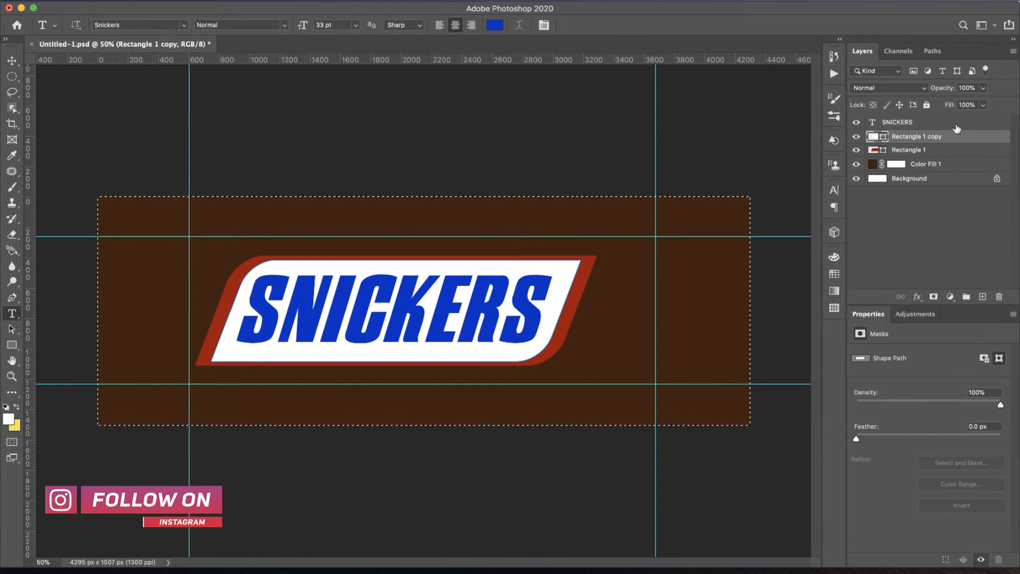
pyautogui.click(935, 124)
pyautogui.rightClick(934, 122)
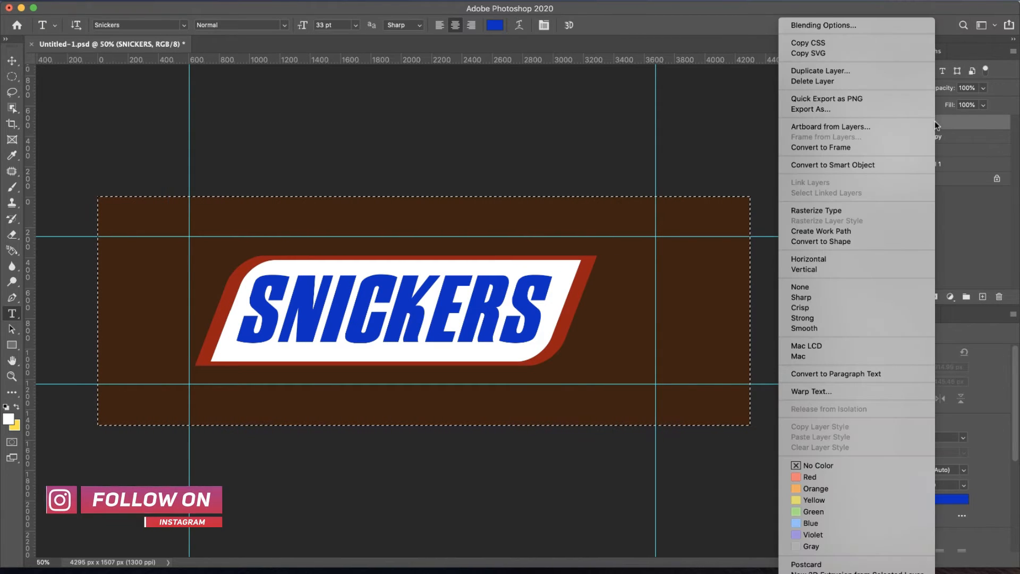
pyautogui.click(303, 2)
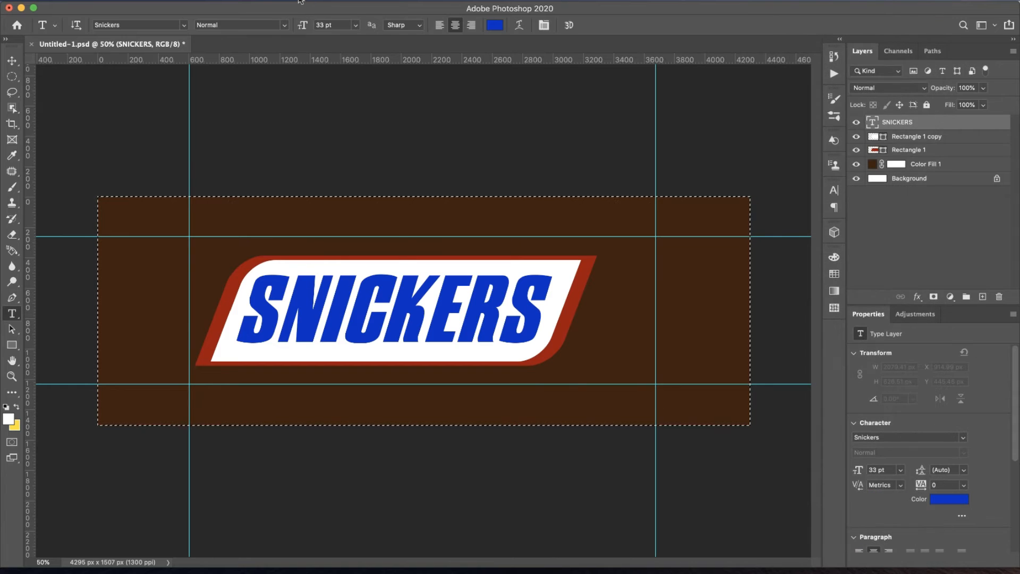
pyautogui.click(251, 0)
pyautogui.click(263, 19)
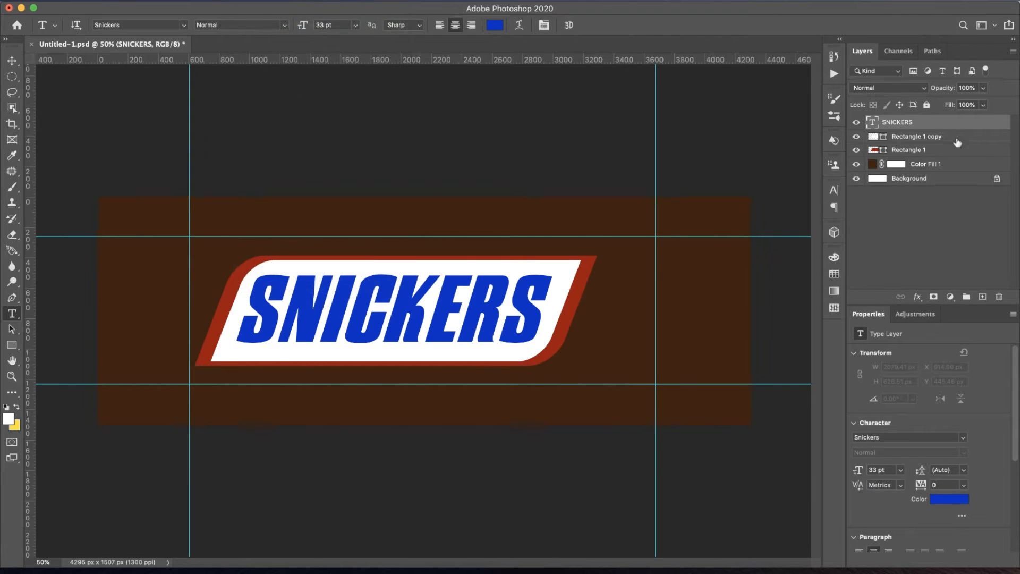
# Convert the SNICKERS text layer to a smart object and distort it to a slightly slanted shape about 111% of its height.
pyautogui.rightClick(986, 122)
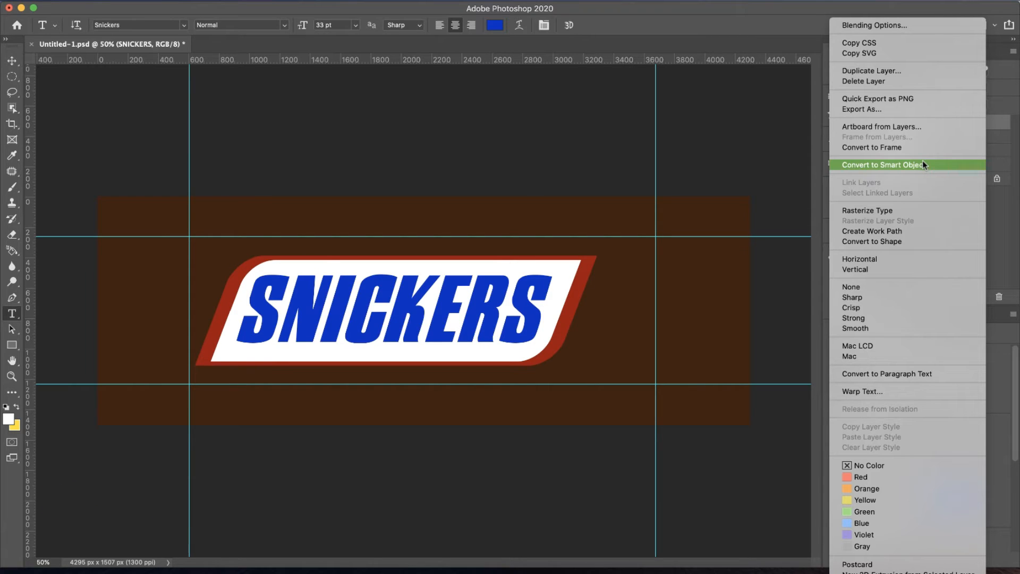
pyautogui.click(923, 165)
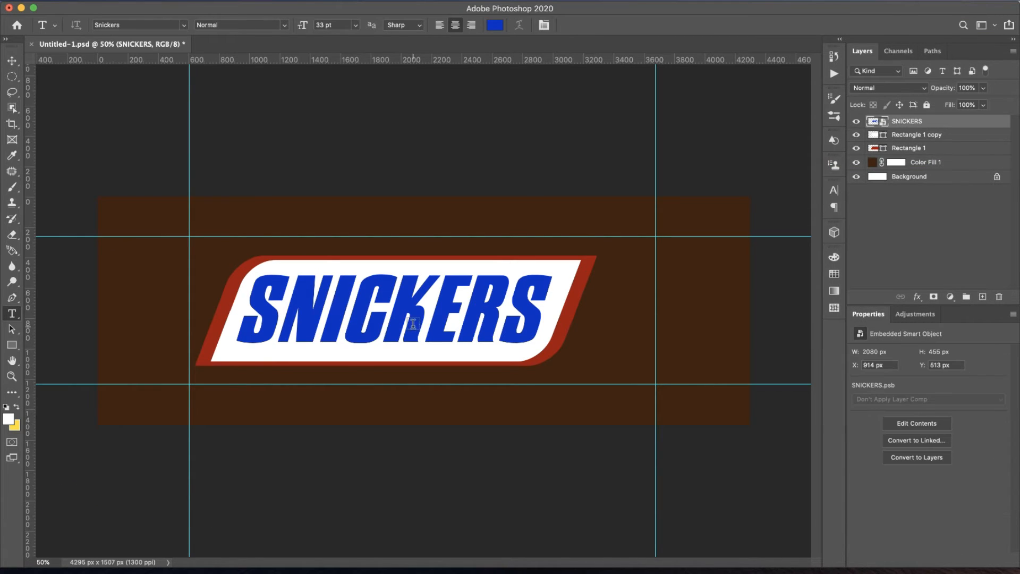
pyautogui.press('super+t')
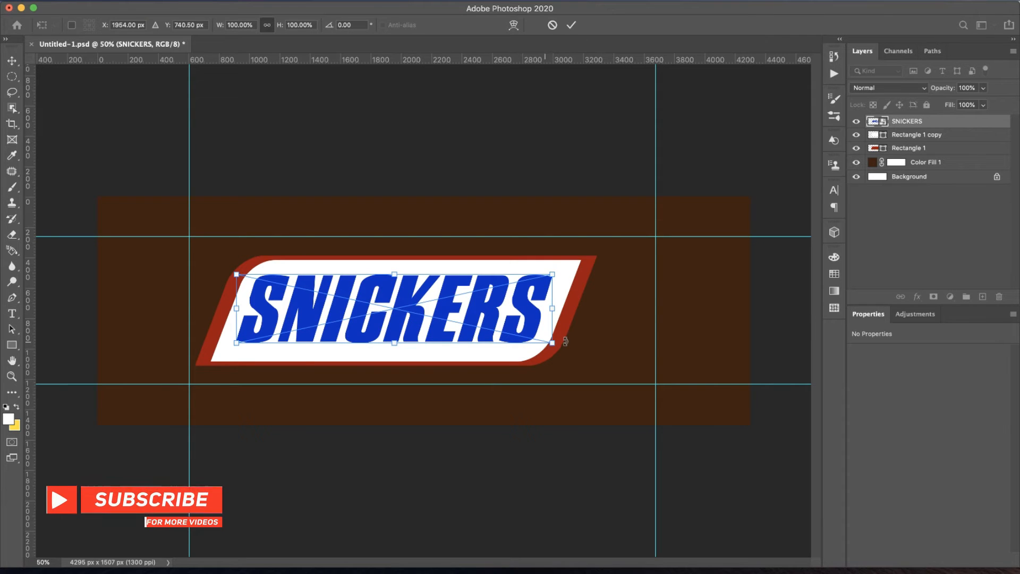
pyautogui.click(126, 2)
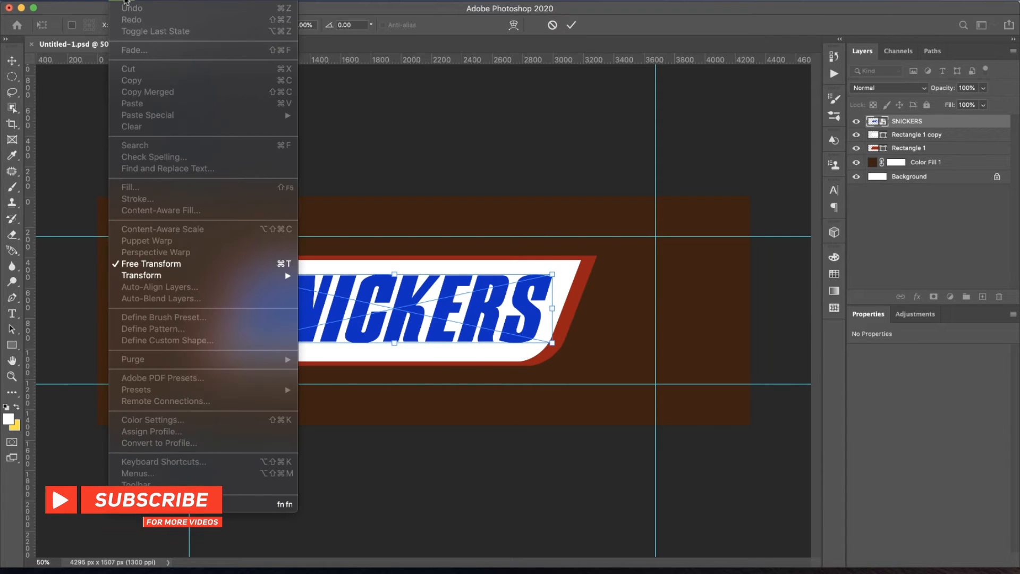
pyautogui.moveTo(199, 276)
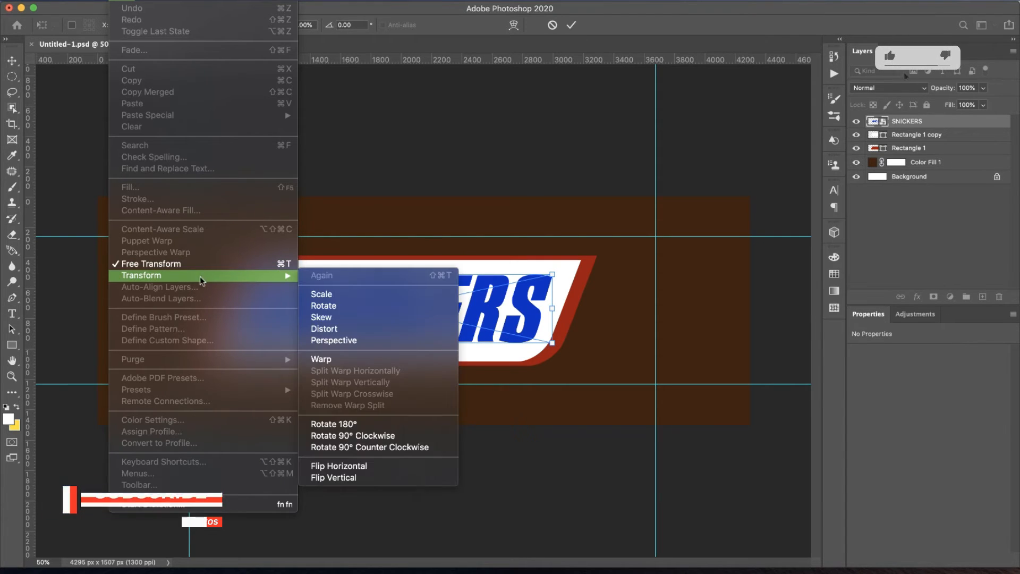
pyautogui.click(352, 329)
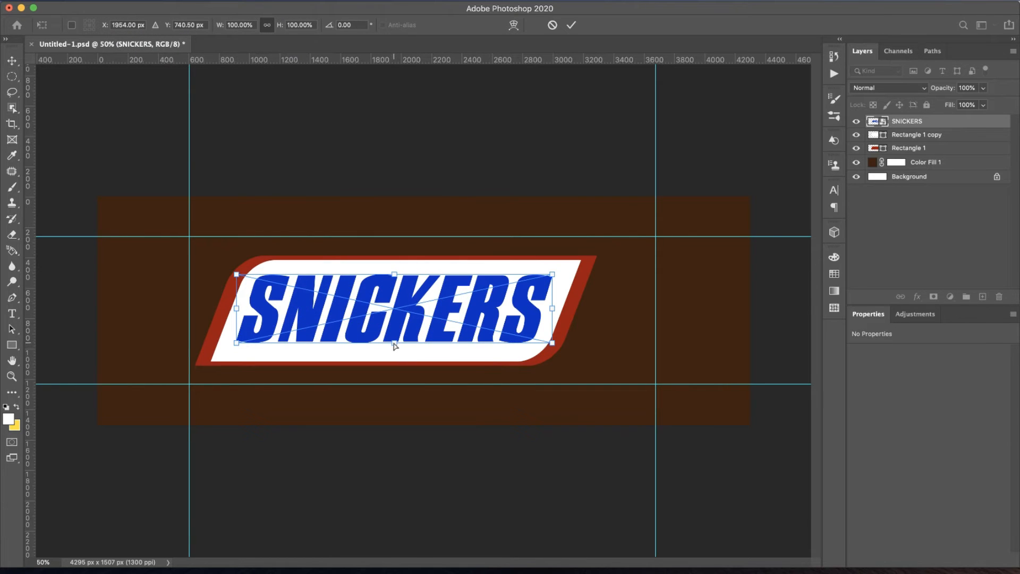
pyautogui.moveTo(395, 346); pyautogui.dragTo(398, 328)
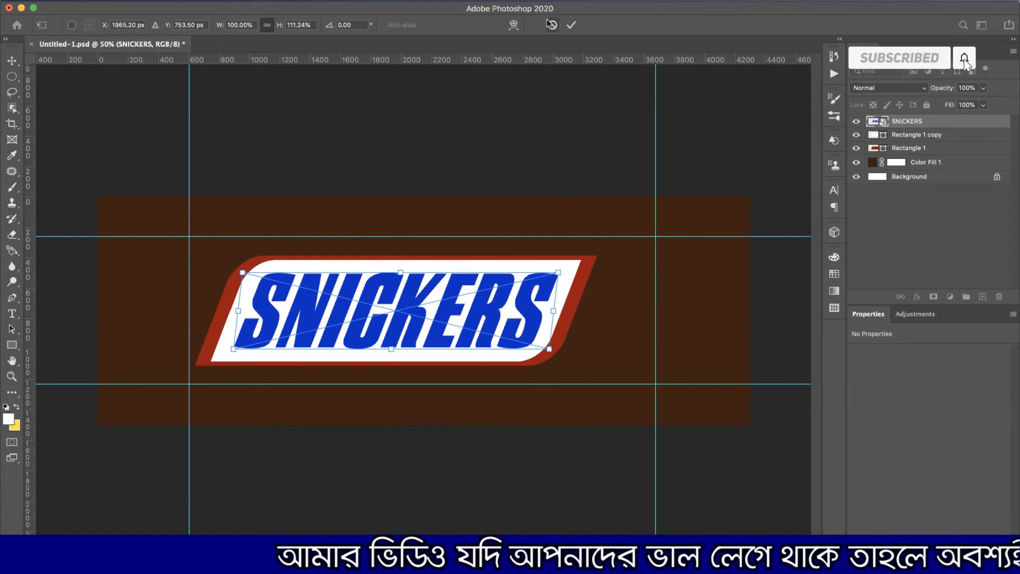
pyautogui.click(571, 25)
pyautogui.press('t')
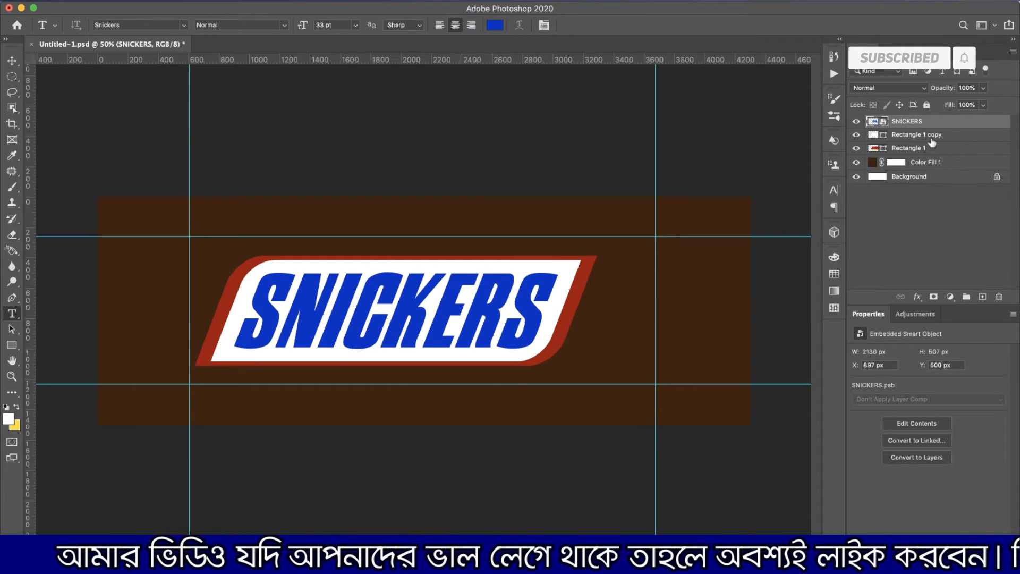
# Enable a stroke effect in the SNICKERS layer's style and add a second stroke.
pyautogui.doubleClick(978, 123)
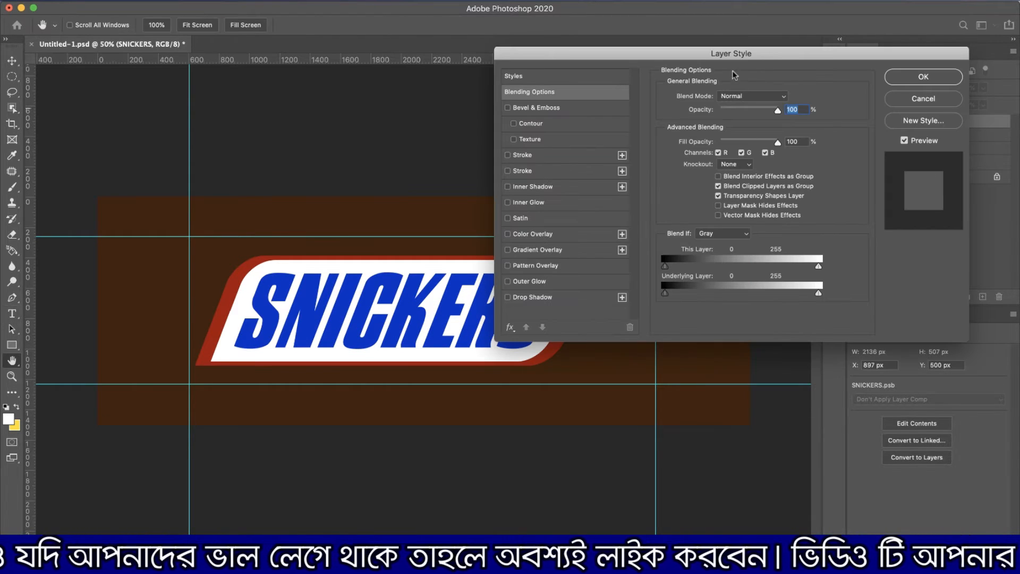
pyautogui.moveTo(699, 46); pyautogui.dragTo(824, 53)
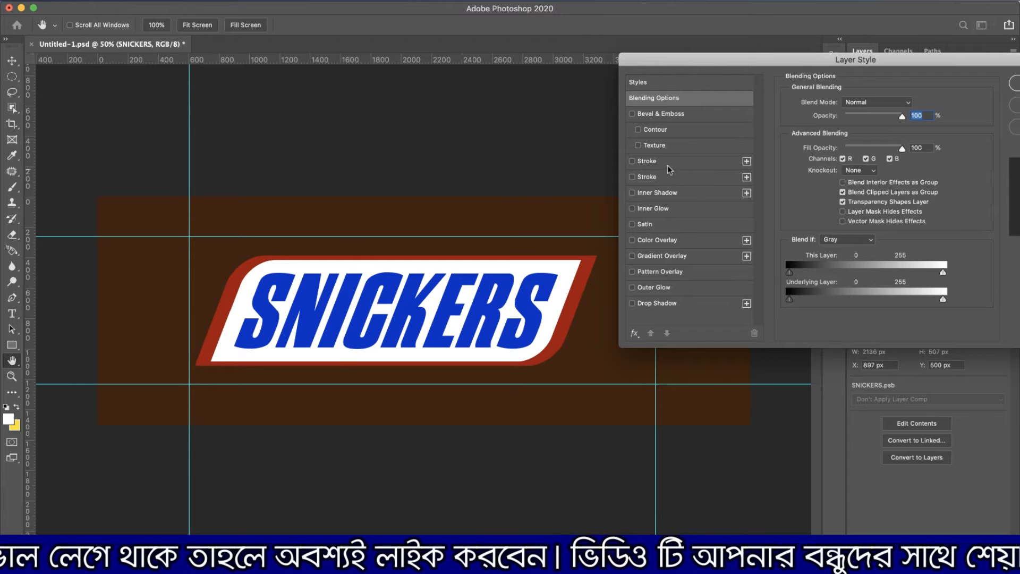
pyautogui.click(637, 161)
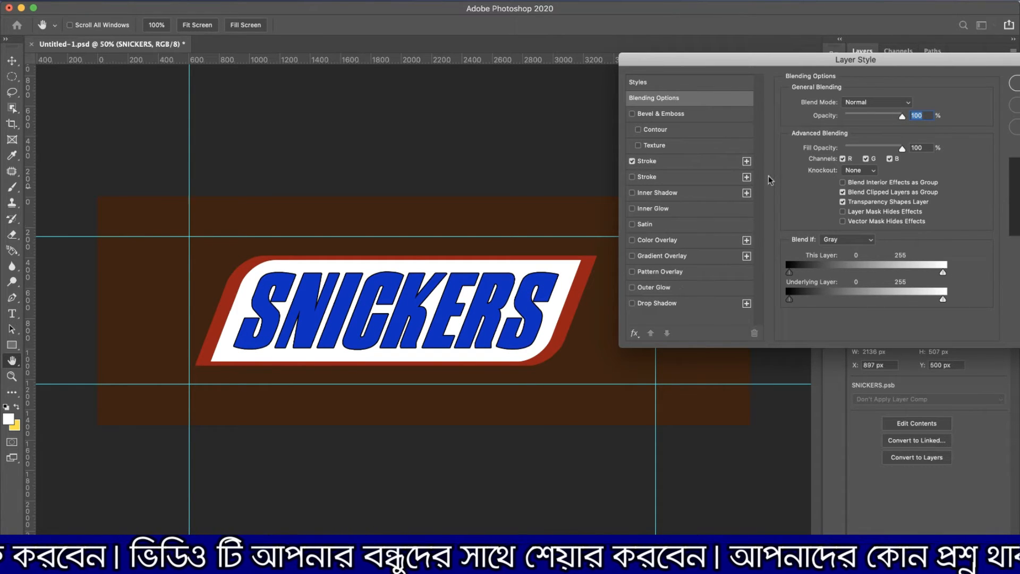
pyautogui.click(748, 161)
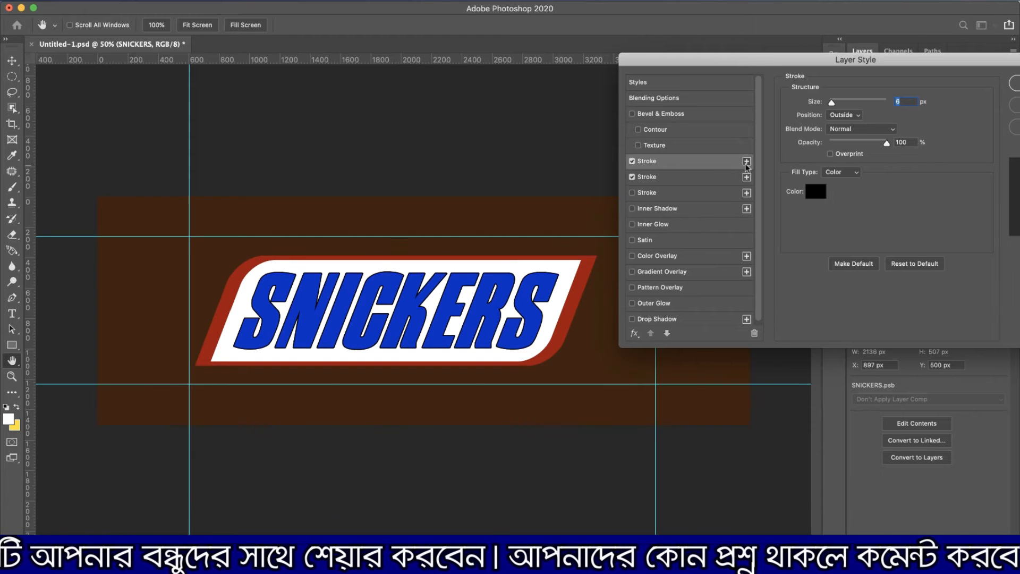
# Position the lower of the two SNICKERS strokes inside and colour it white, ffffff.
pyautogui.click(684, 178)
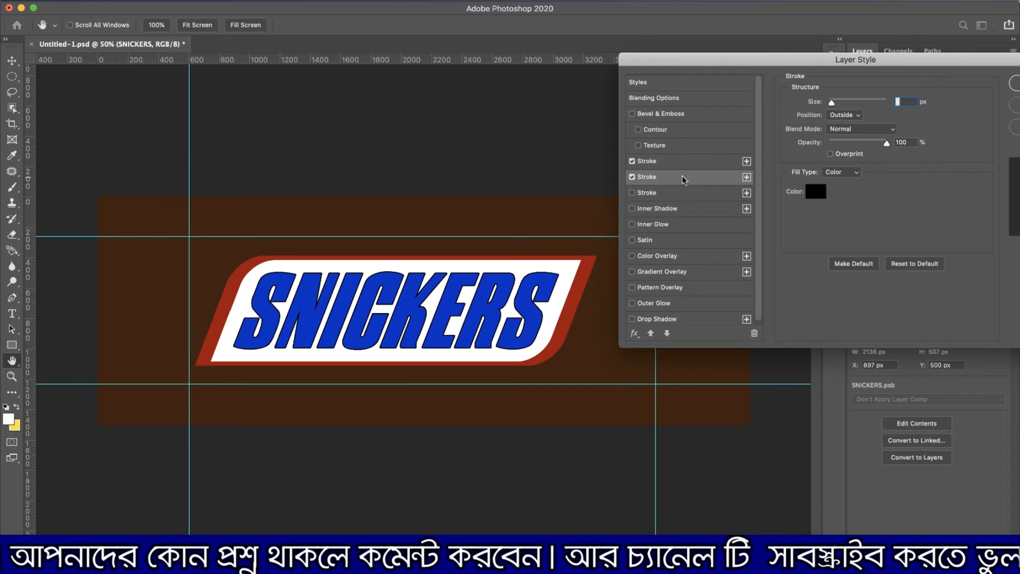
pyautogui.click(849, 115)
pyautogui.click(844, 125)
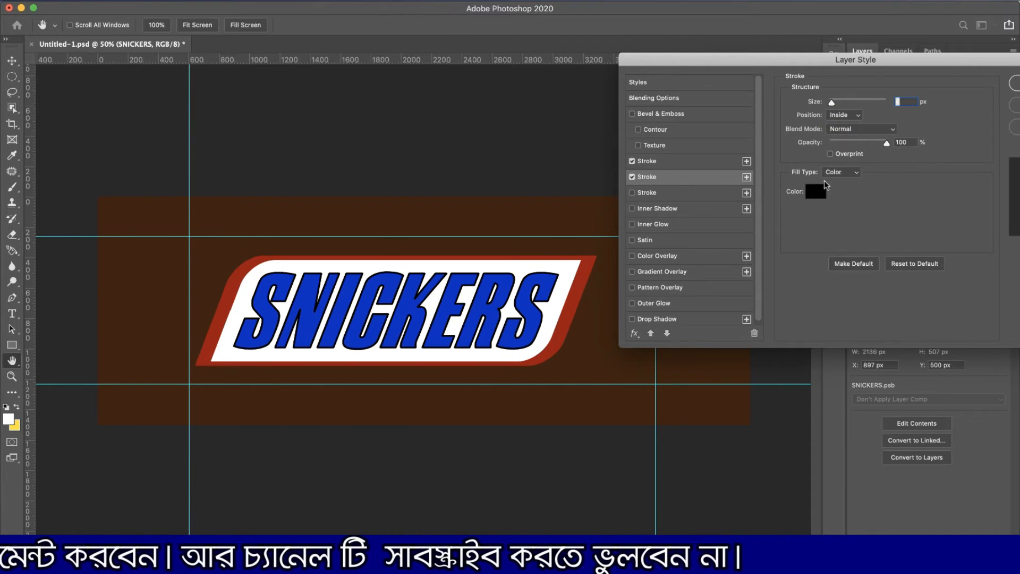
pyautogui.click(821, 189)
pyautogui.click(551, 320)
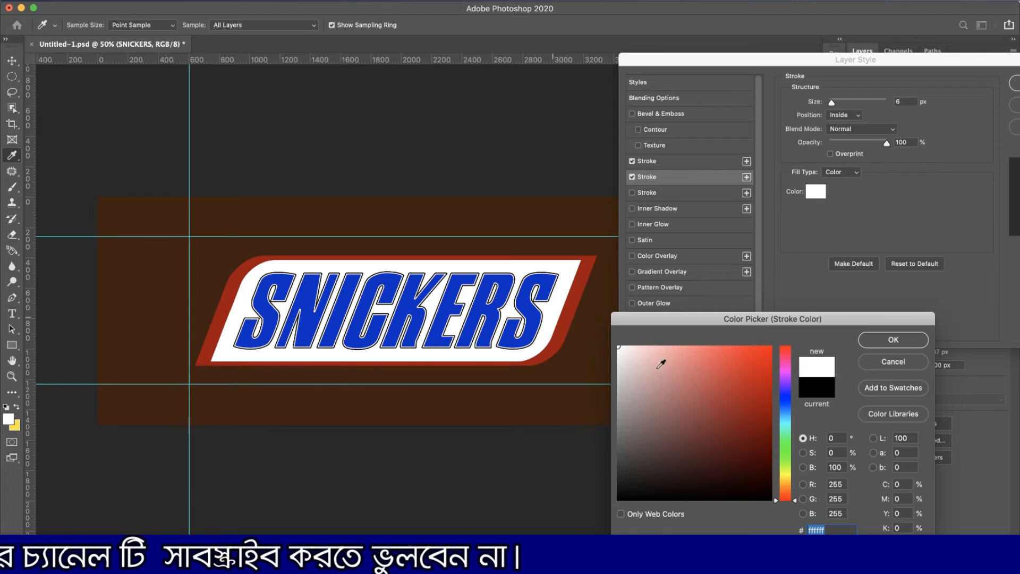
pyautogui.click(872, 340)
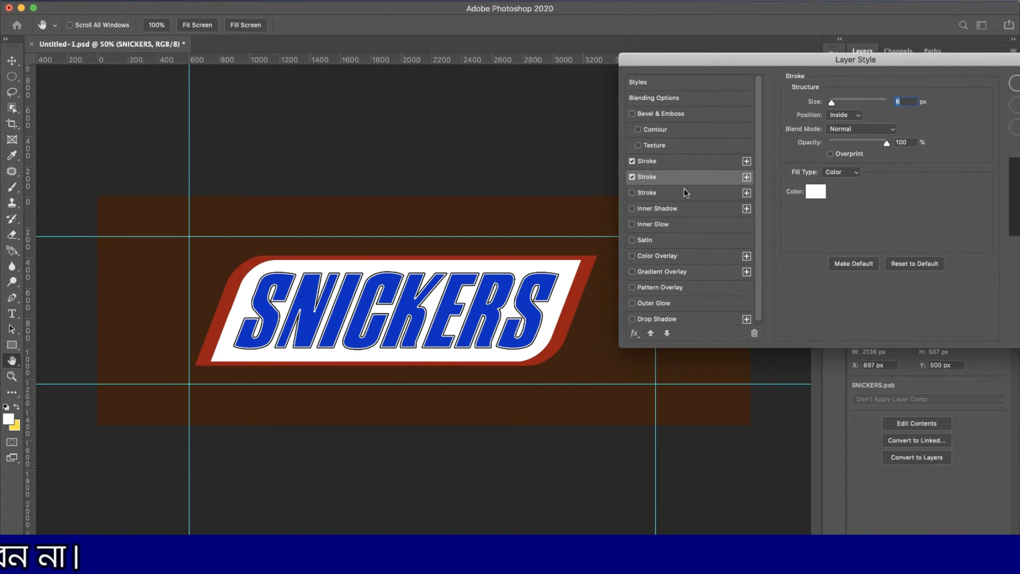
# Set the white inside stroke's size to 7 px.
pyautogui.press('Up')
pyautogui.press('Up')
pyautogui.press('Up')
pyautogui.press('Up')
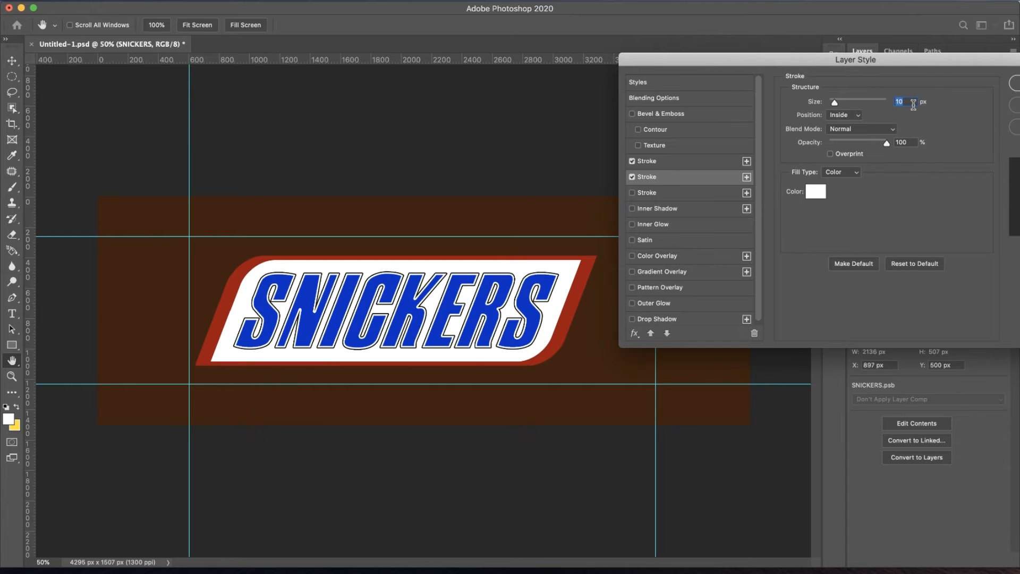
pyautogui.press('Down')
pyautogui.press('Down')
pyautogui.press('Down')
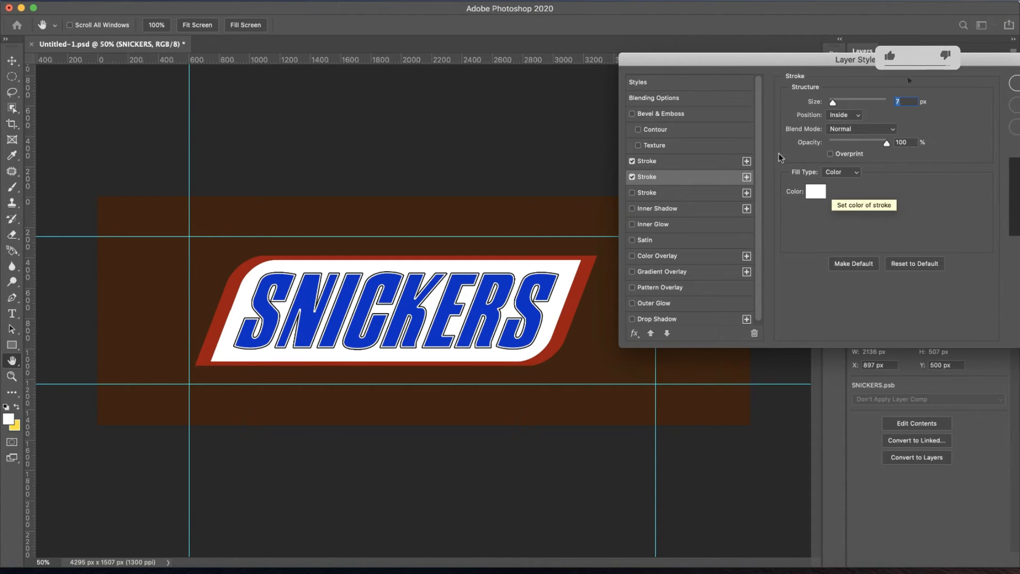
# Set the black outside stroke's size to 9 px and apply the SNICKERS layer style.
pyautogui.click(701, 161)
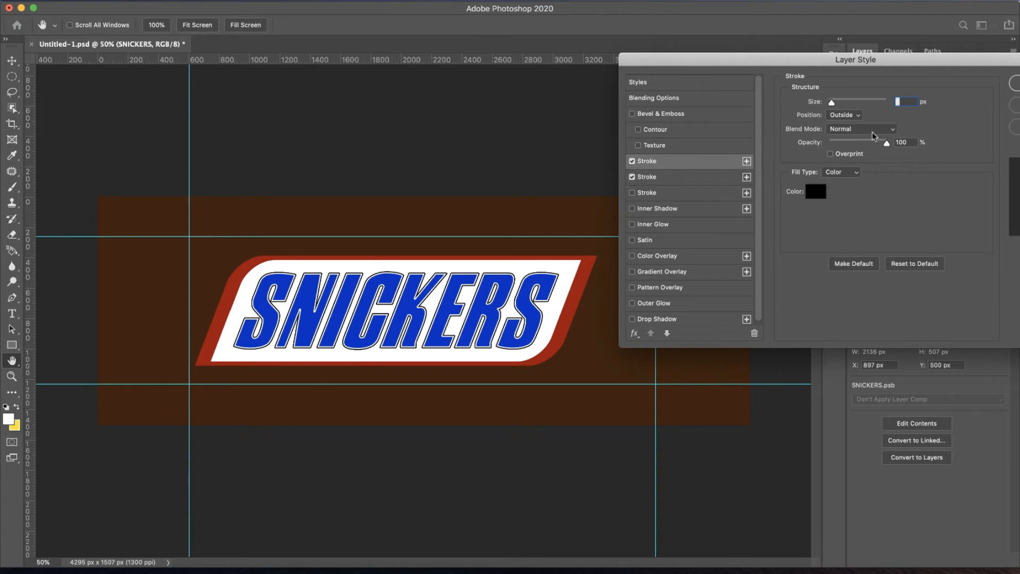
pyautogui.press('Up')
pyautogui.press('Up')
pyautogui.press('Up')
pyautogui.press('Up')
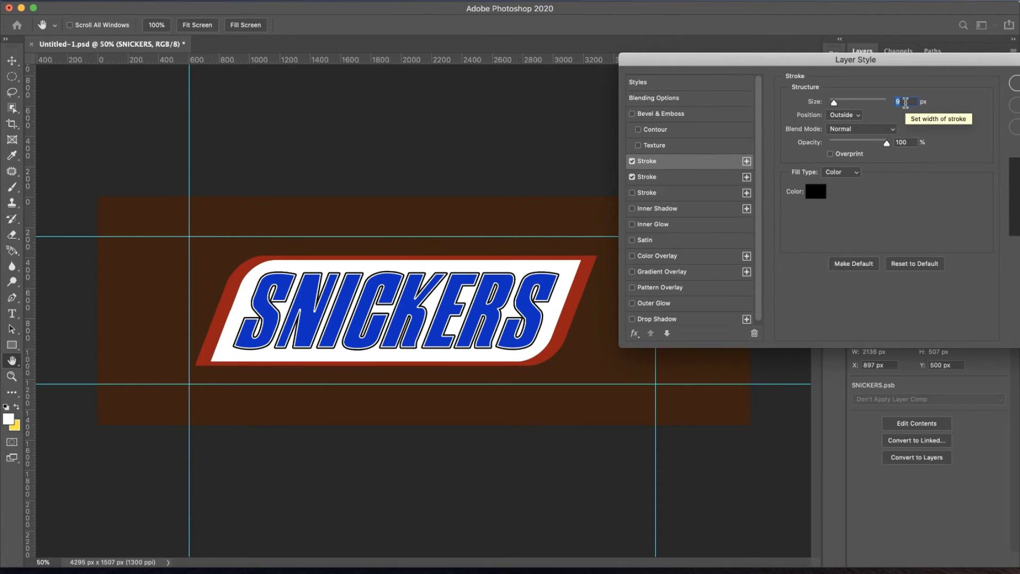
pyautogui.press('Down')
pyautogui.press('Down')
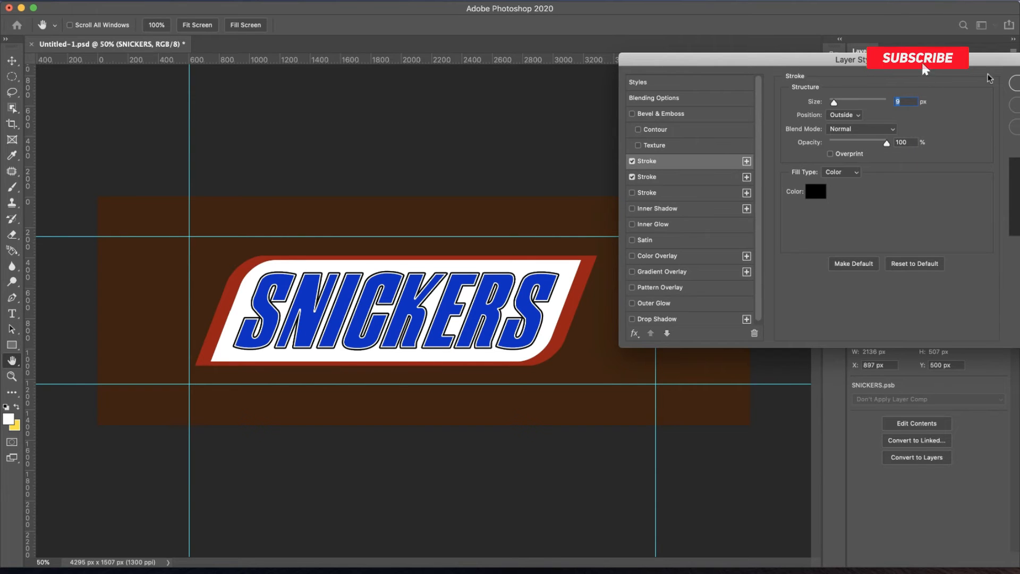
pyautogui.moveTo(907, 68); pyautogui.dragTo(744, 64)
pyautogui.click(880, 82)
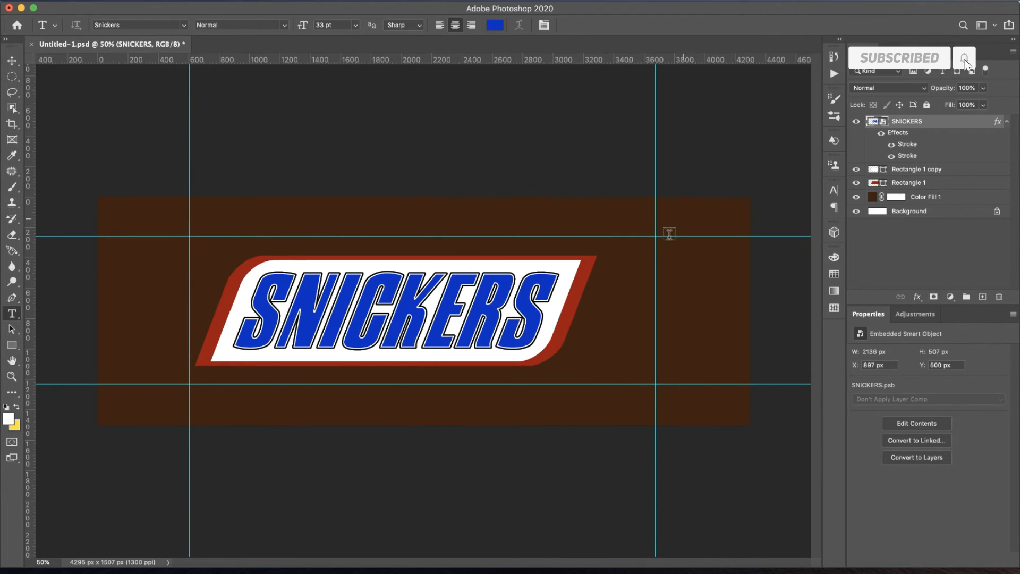
# Draw a white circle about 445 px wide on the brown background and place it just beside the parallelogram's lower right edge.
pyautogui.click(12, 345)
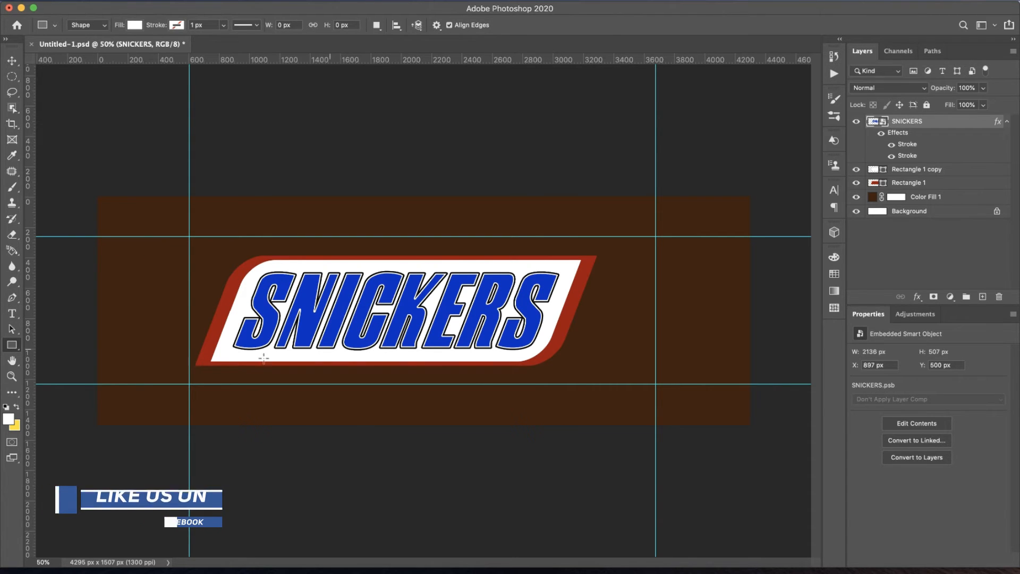
pyautogui.rightClick(12, 346)
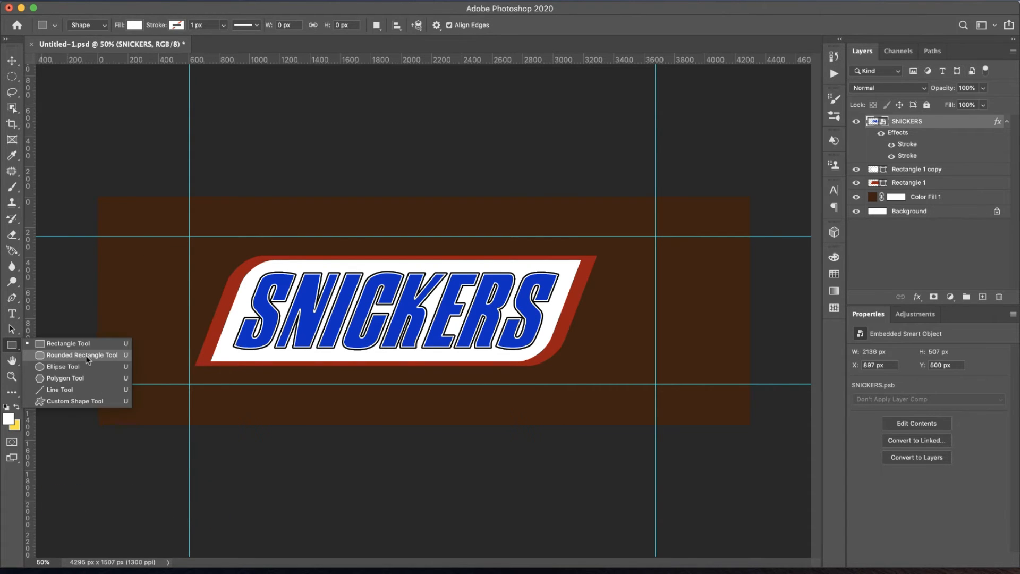
pyautogui.click(85, 355)
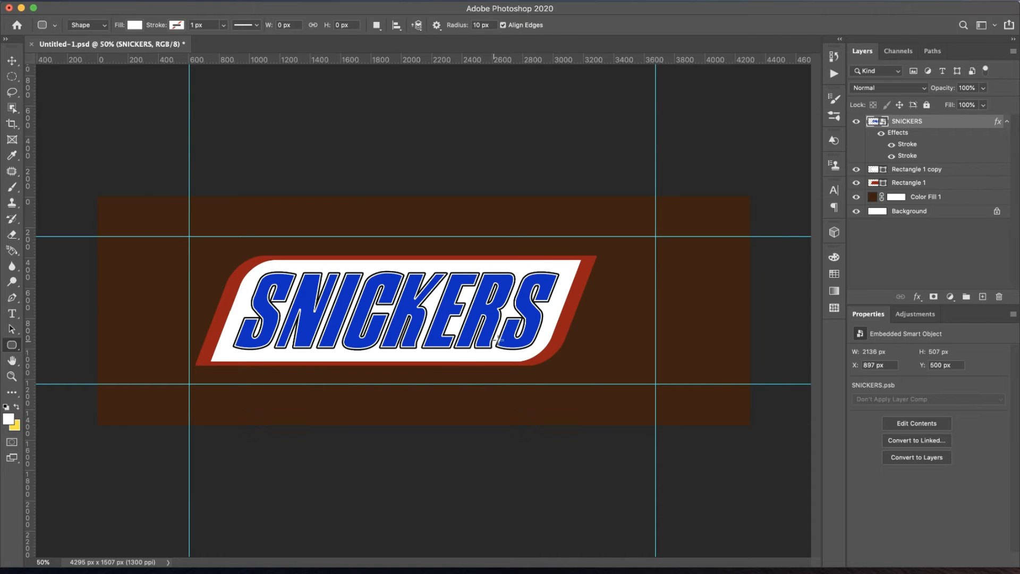
pyautogui.rightClick(17, 346)
pyautogui.click(85, 366)
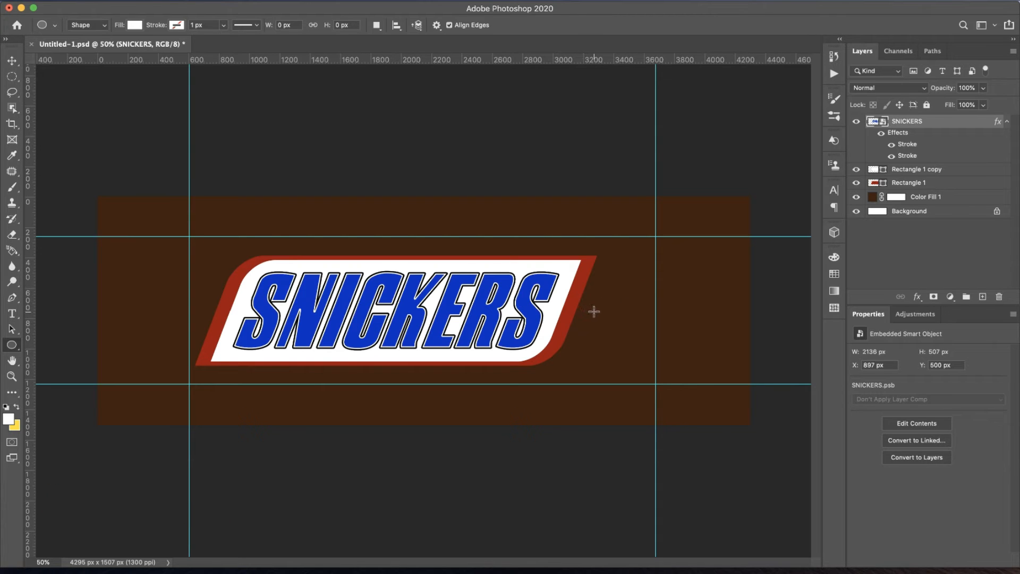
pyautogui.moveTo(595, 312); pyautogui.dragTo(667, 379)
pyautogui.press('v')
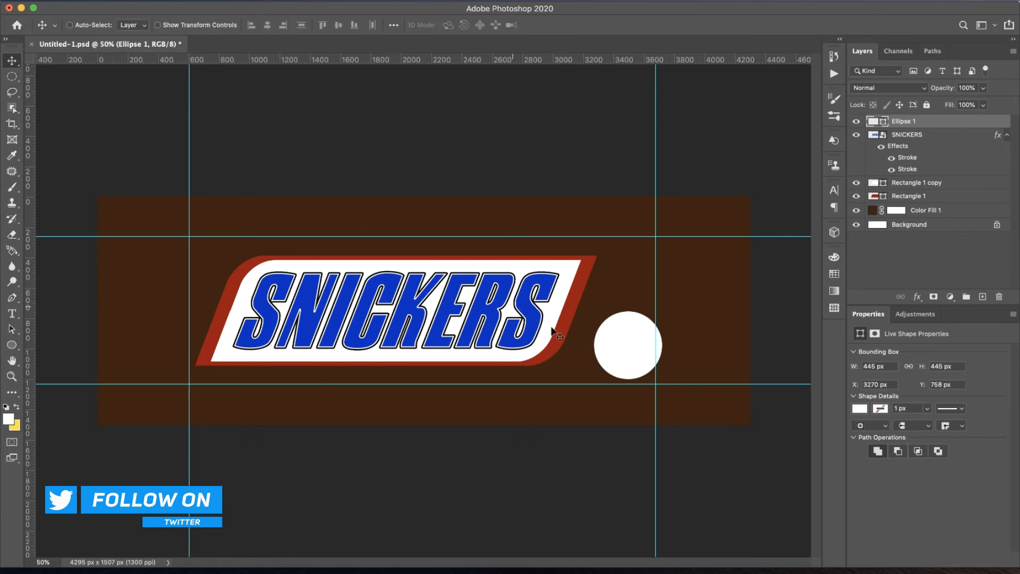
pyautogui.moveTo(616, 353); pyautogui.dragTo(603, 340)
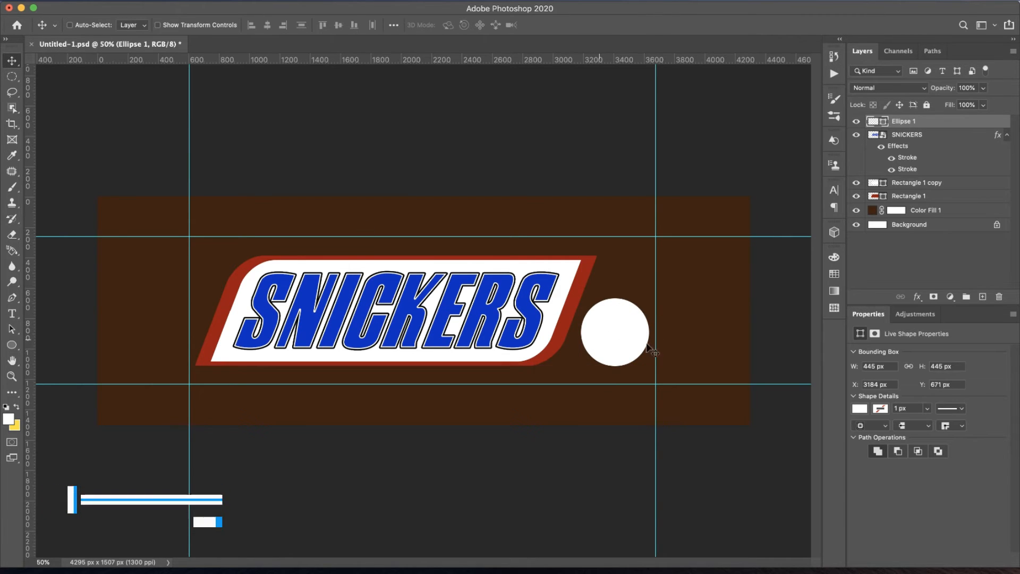
# Add the text TK at 9 pt and place it in the upper part of the white circle.
pyautogui.click(12, 315)
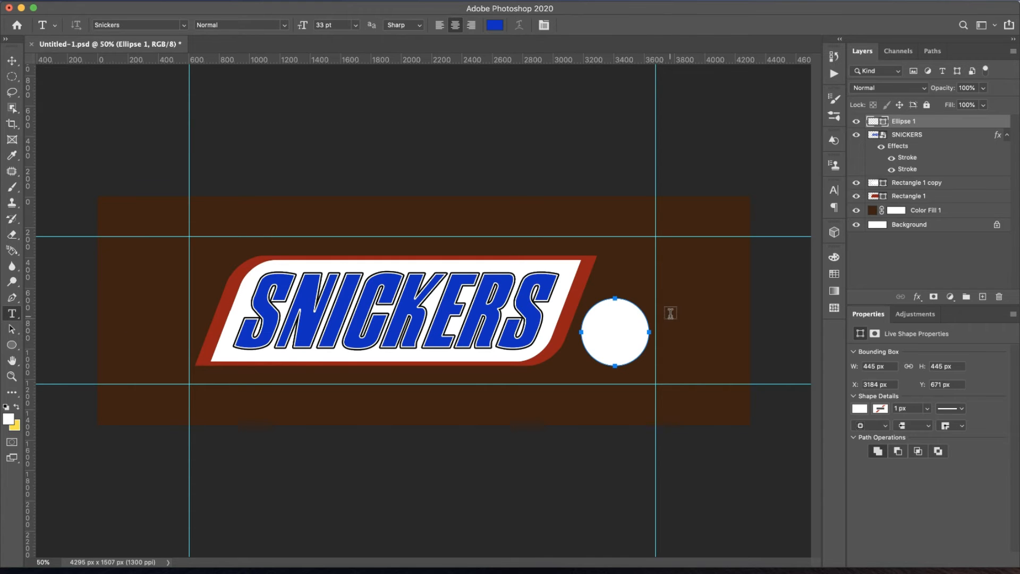
pyautogui.click(638, 258)
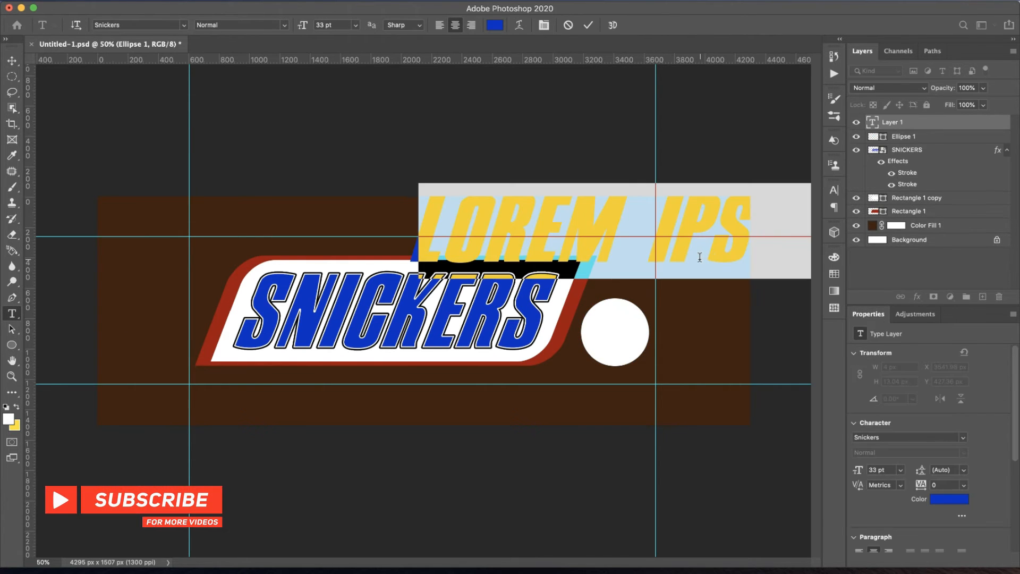
pyautogui.write('TK')
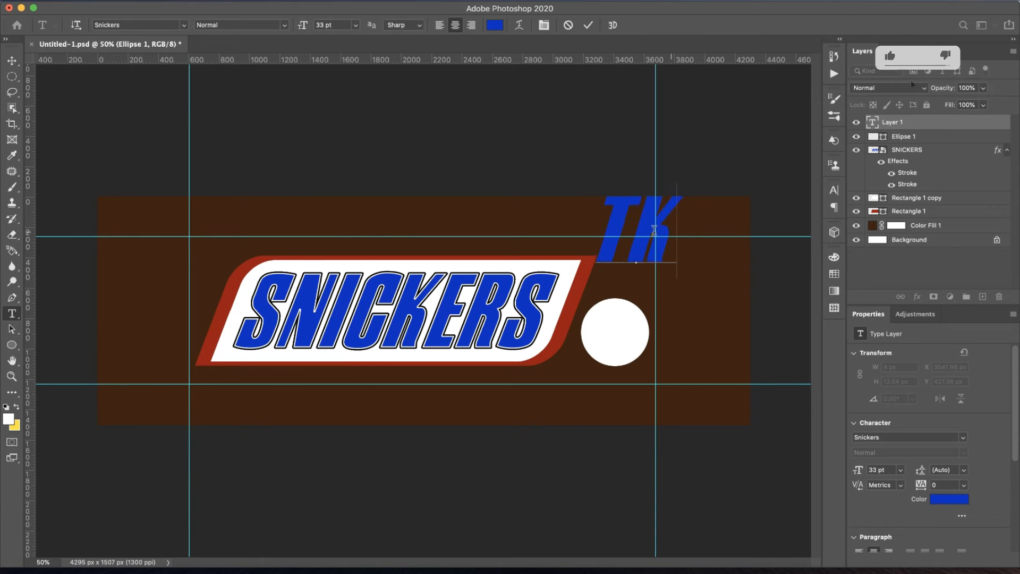
pyautogui.press('super+a')
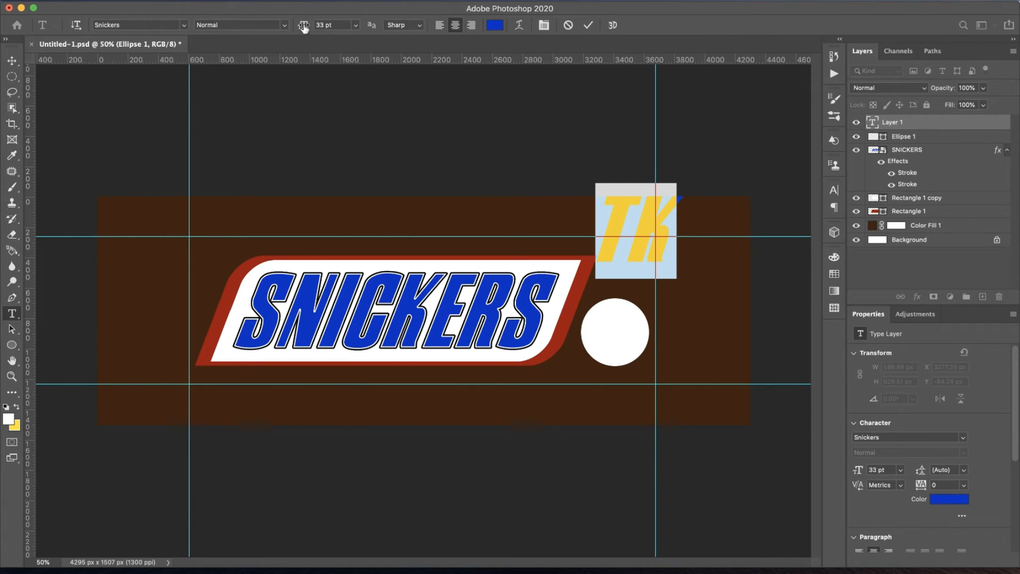
pyautogui.moveTo(304, 28); pyautogui.dragTo(289, 28)
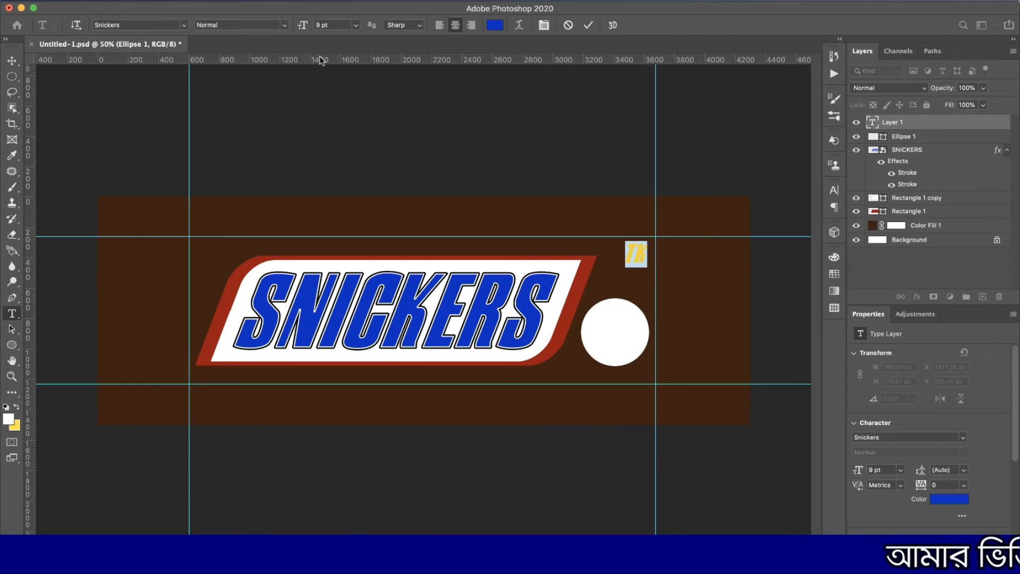
pyautogui.moveTo(641, 281); pyautogui.dragTo(619, 344)
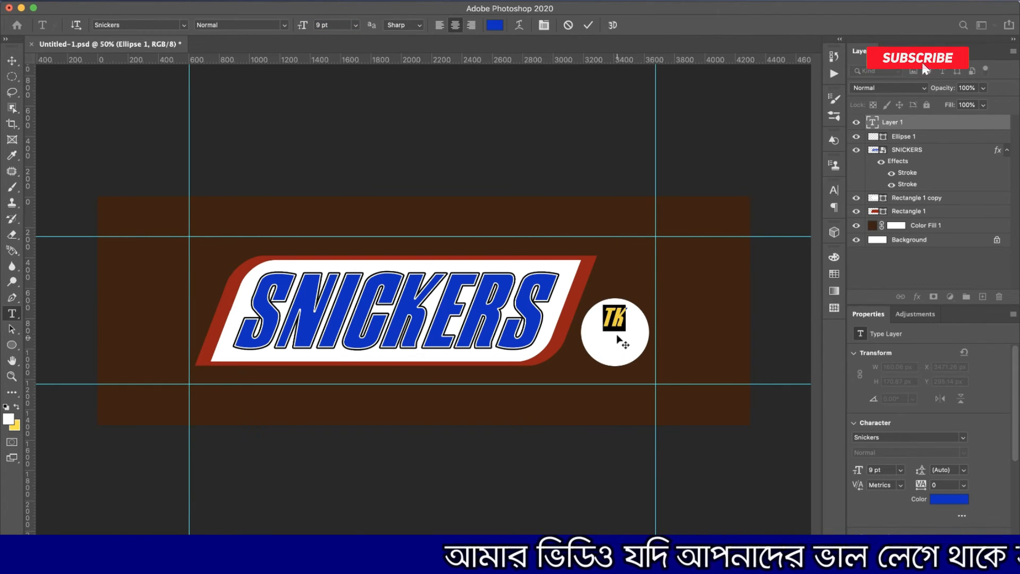
# Colour the TK text with the dark brown sampled from the background.
pyautogui.click(496, 25)
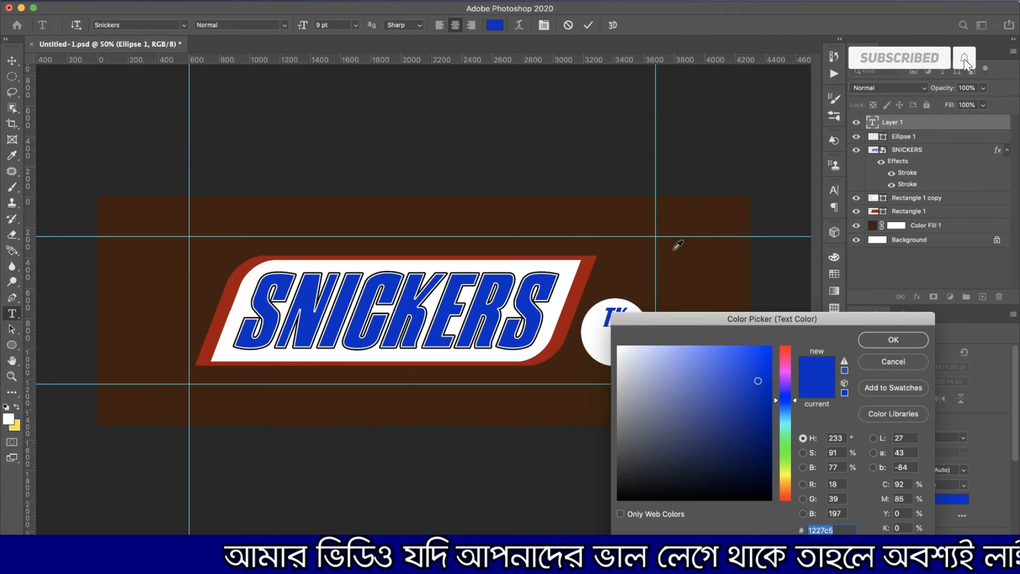
pyautogui.click(620, 250)
pyautogui.click(918, 338)
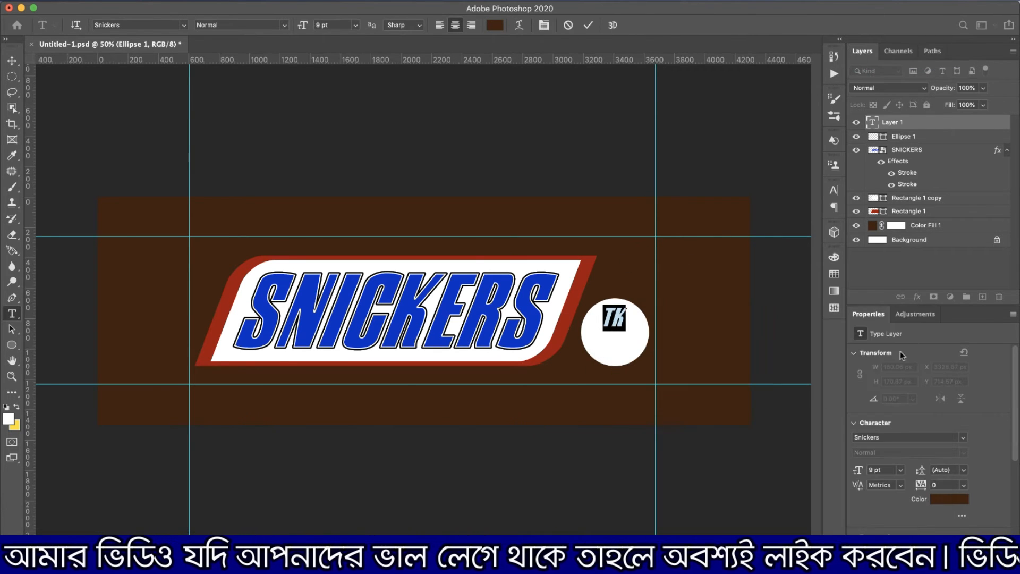
pyautogui.click(616, 322)
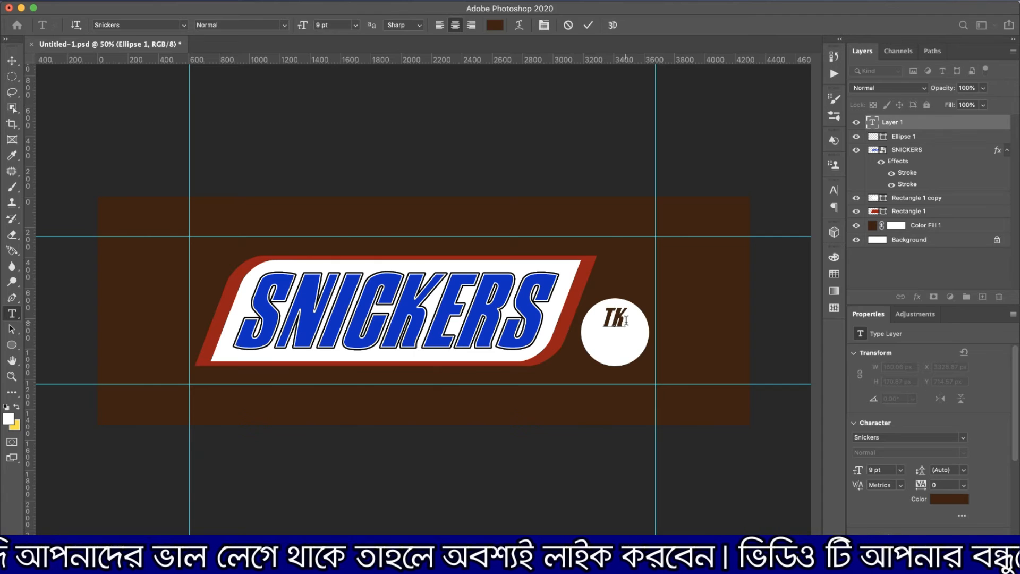
# Change the TK text's font to Snickers Straight and commit the text.
pyautogui.moveTo(626, 319); pyautogui.dragTo(607, 318)
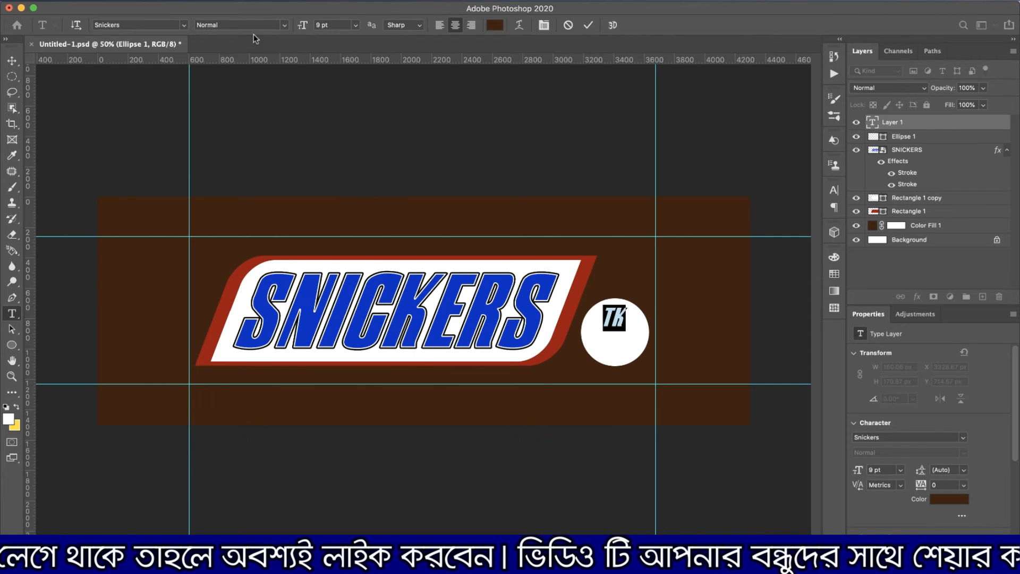
pyautogui.click(208, 26)
pyautogui.click(282, 27)
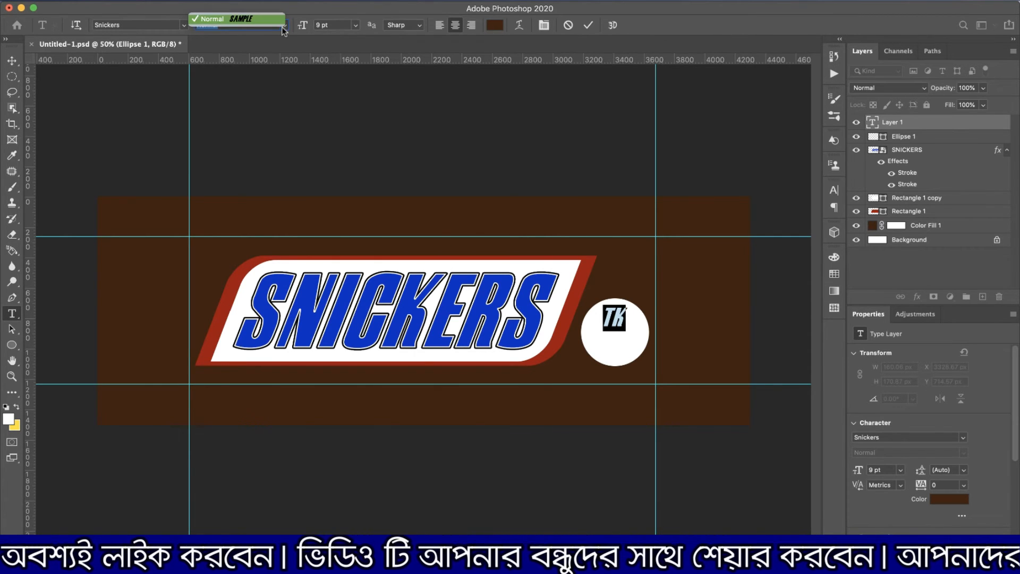
pyautogui.click(184, 26)
pyautogui.click(184, 25)
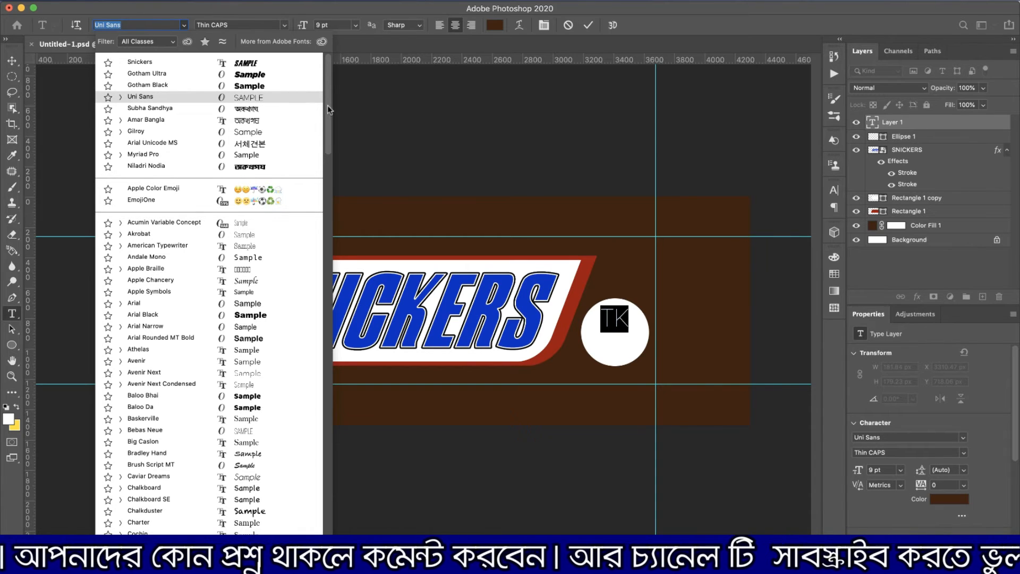
pyautogui.moveTo(327, 105); pyautogui.dragTo(321, 403)
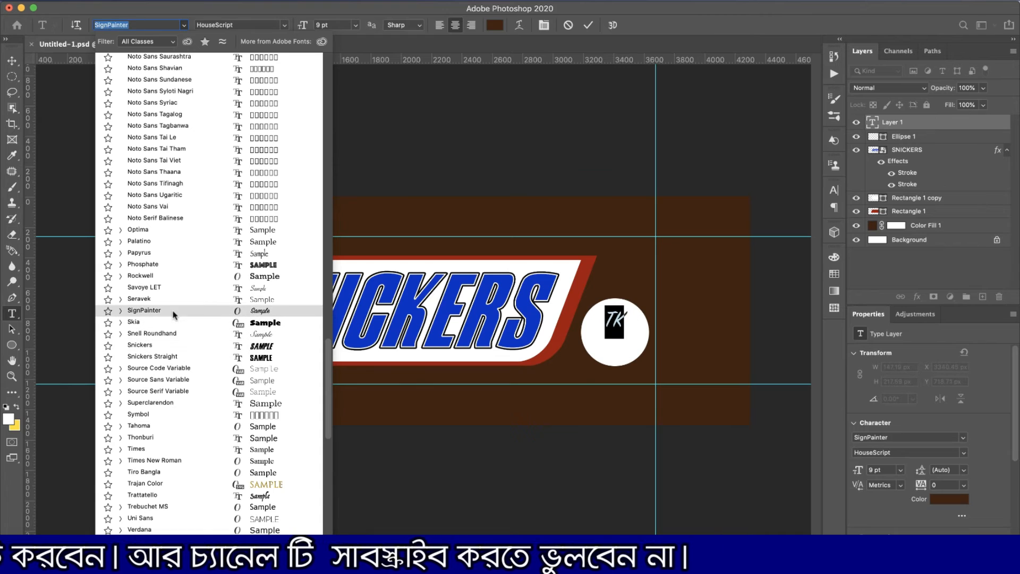
pyautogui.click(211, 356)
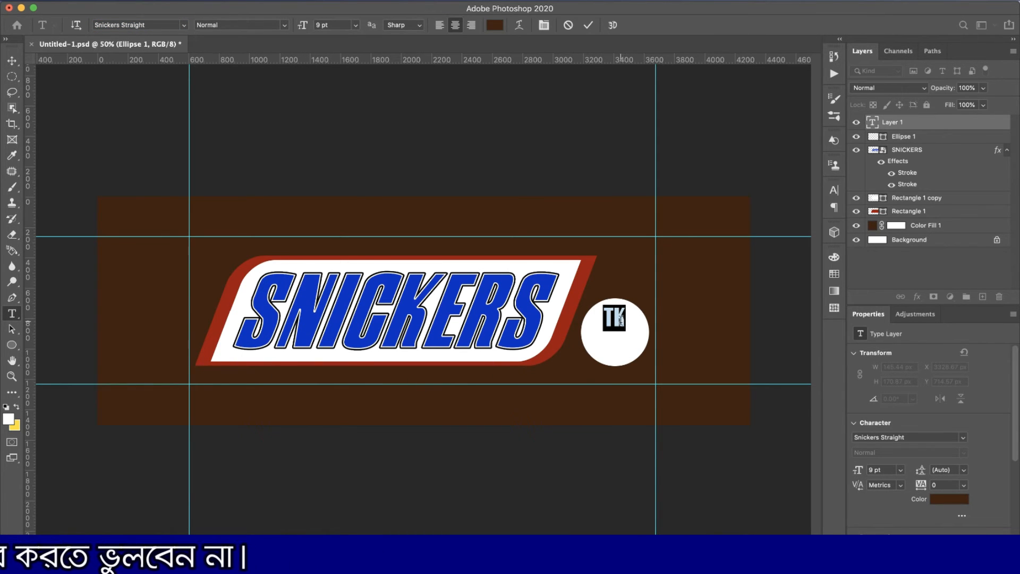
pyautogui.click(621, 320)
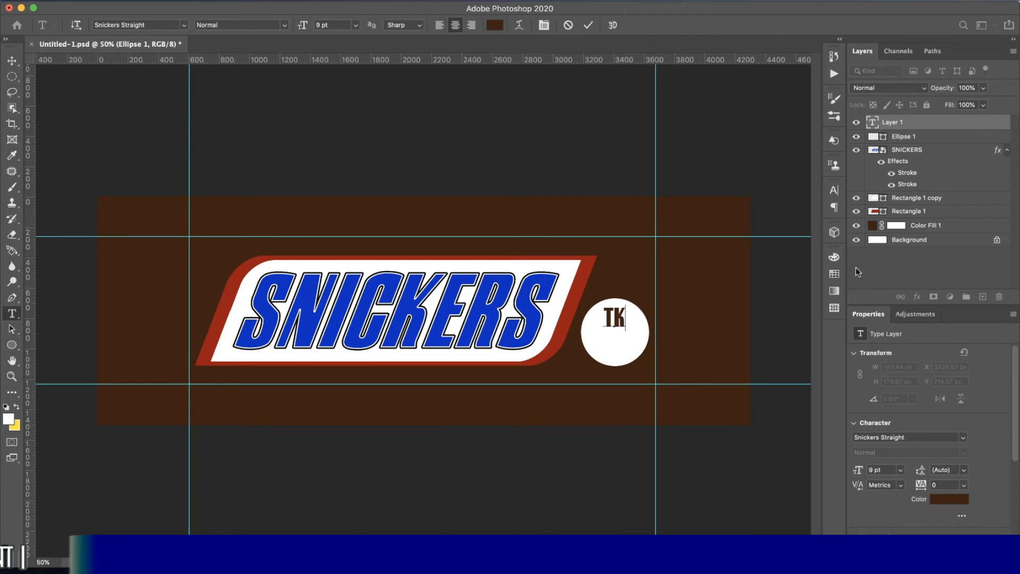
pyautogui.click(931, 127)
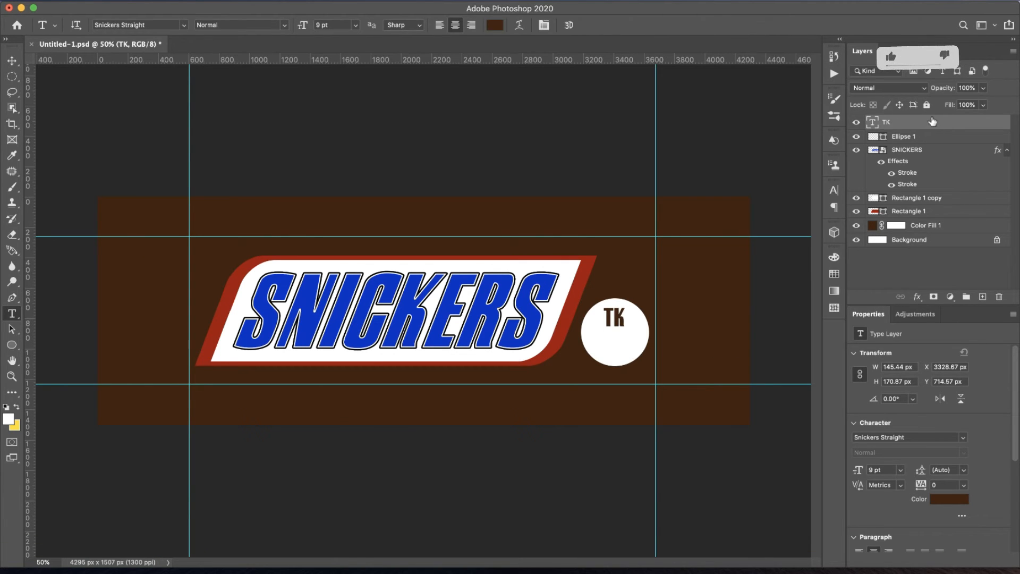
# Duplicate the TK text layer and place the copy directly below the original inside the white circle.
pyautogui.moveTo(933, 122); pyautogui.dragTo(983, 296)
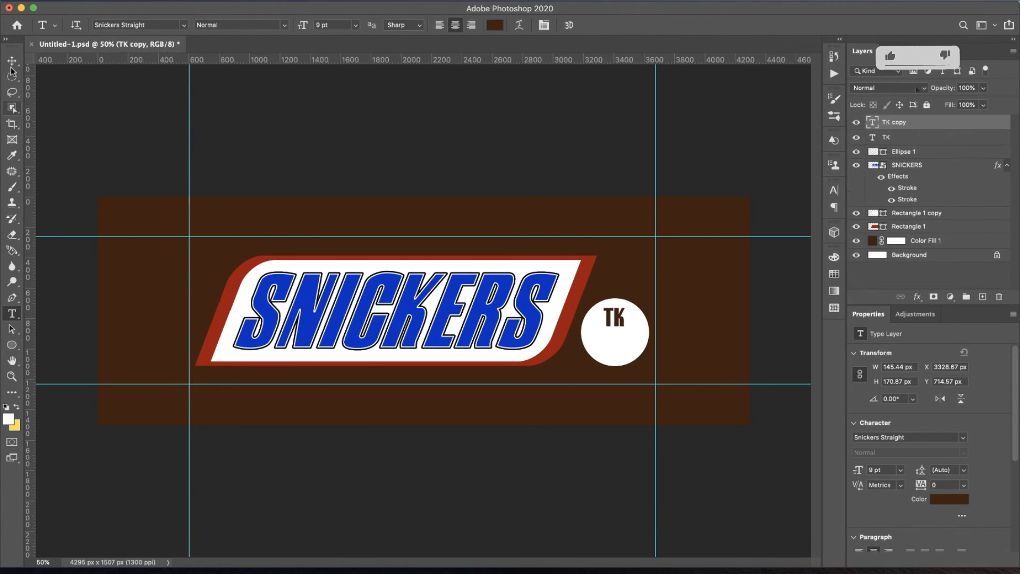
pyautogui.press('v')
pyautogui.moveTo(621, 320); pyautogui.dragTo(617, 345)
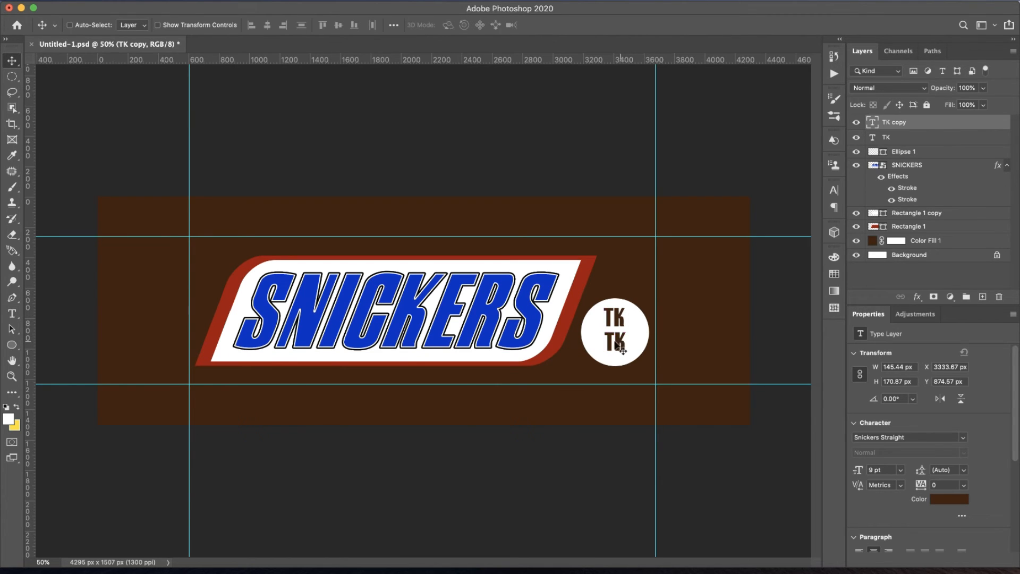
# Change the lower TK copy to a 16 pt 5 and move it down slightly within the white circle.
pyautogui.click(12, 314)
pyautogui.doubleClick(610, 343)
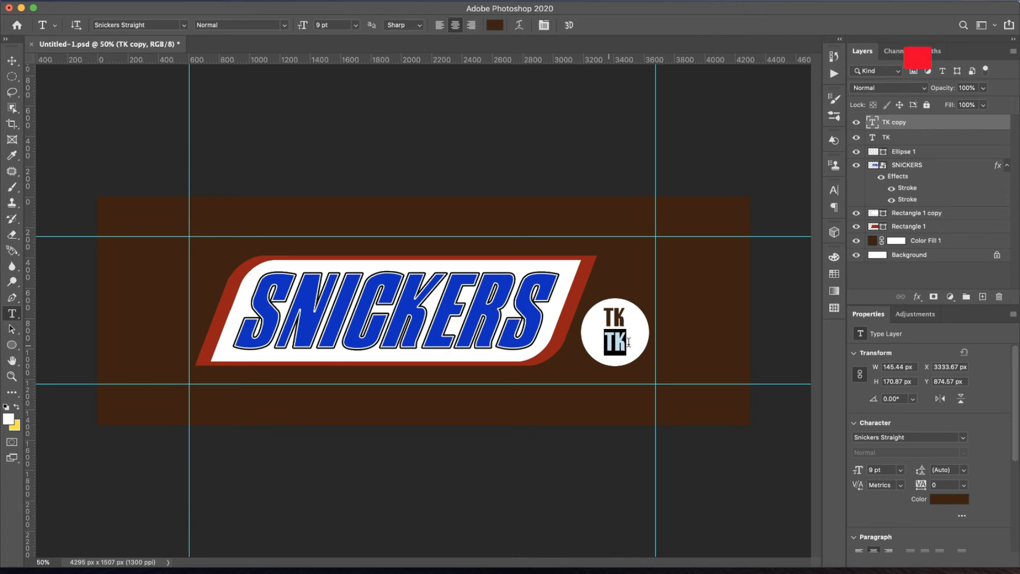
pyautogui.write('5')
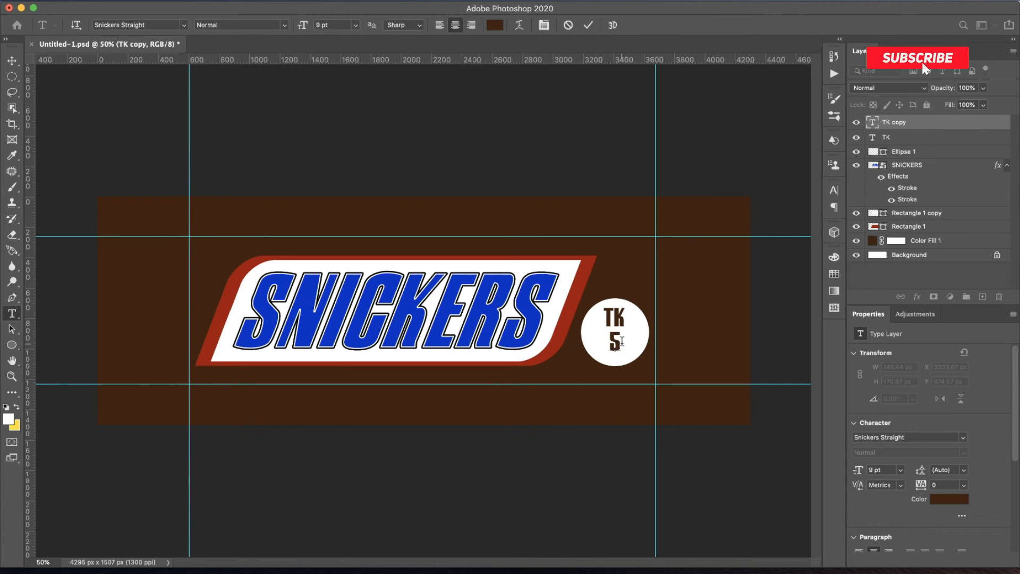
pyautogui.press('super+a')
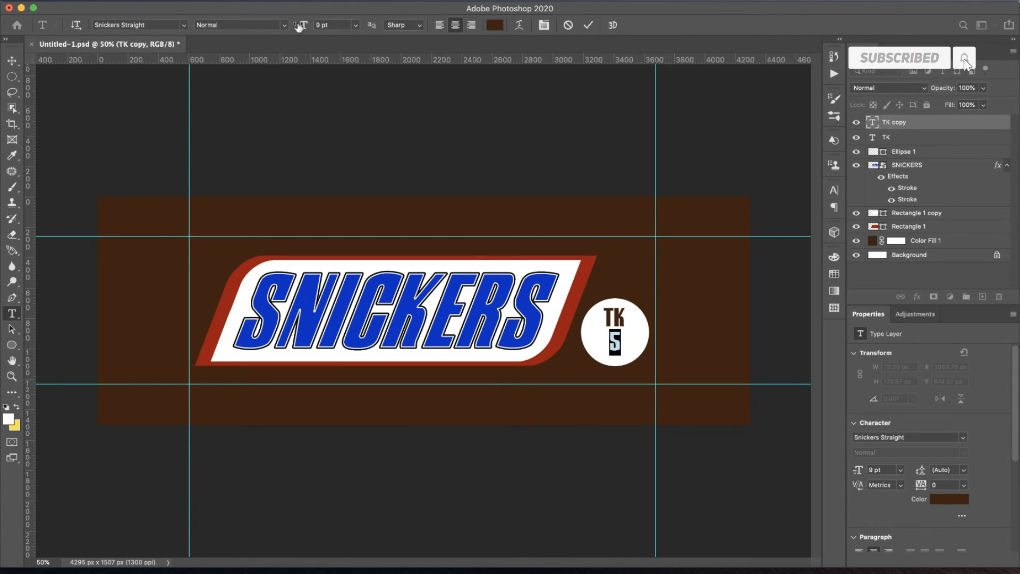
pyautogui.moveTo(299, 28); pyautogui.dragTo(303, 29)
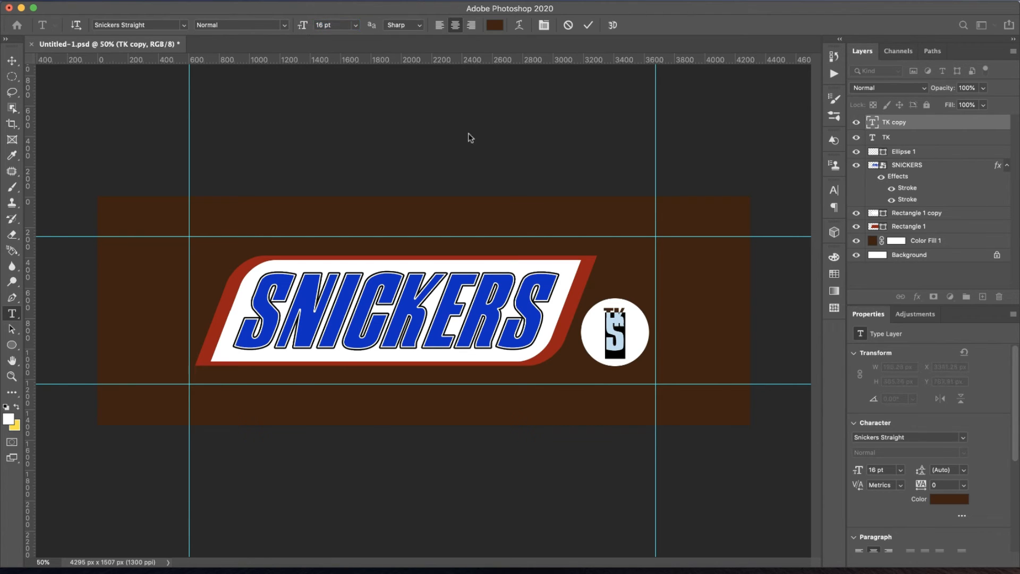
pyautogui.moveTo(627, 359); pyautogui.dragTo(626, 367)
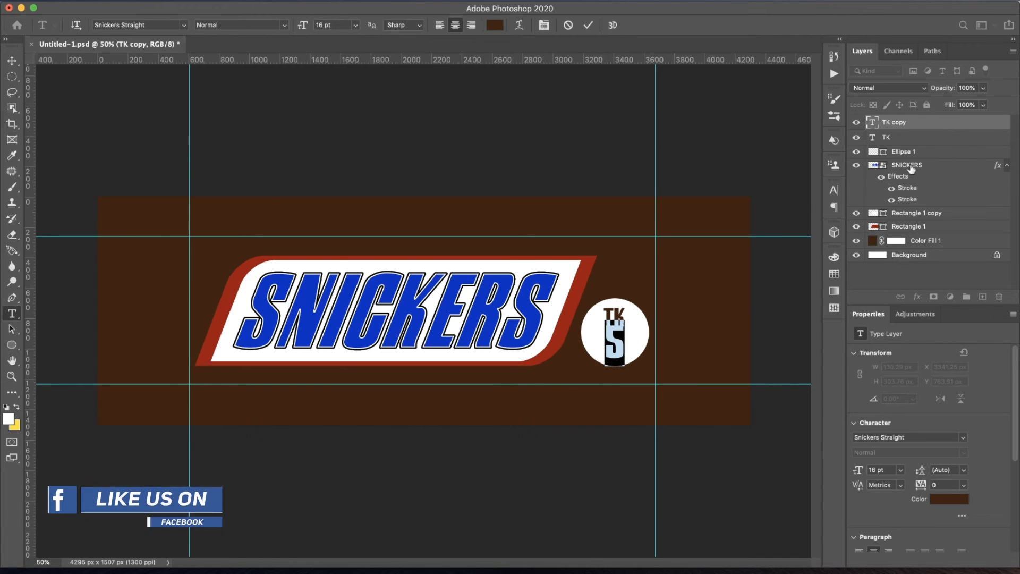
# Commit the 5 text and move the TK text up slightly above it inside the white circle.
pyautogui.click(924, 145)
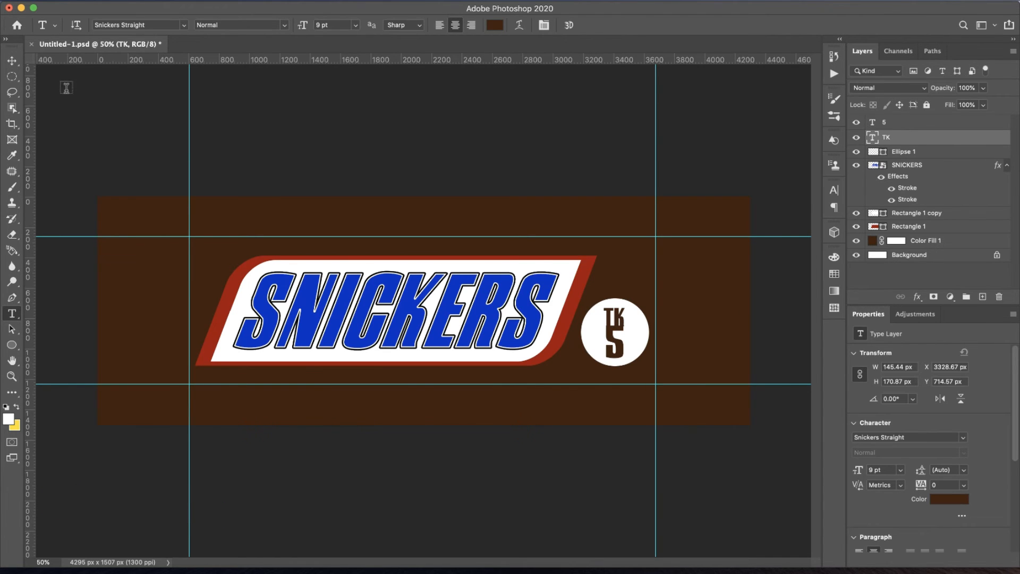
pyautogui.click(12, 61)
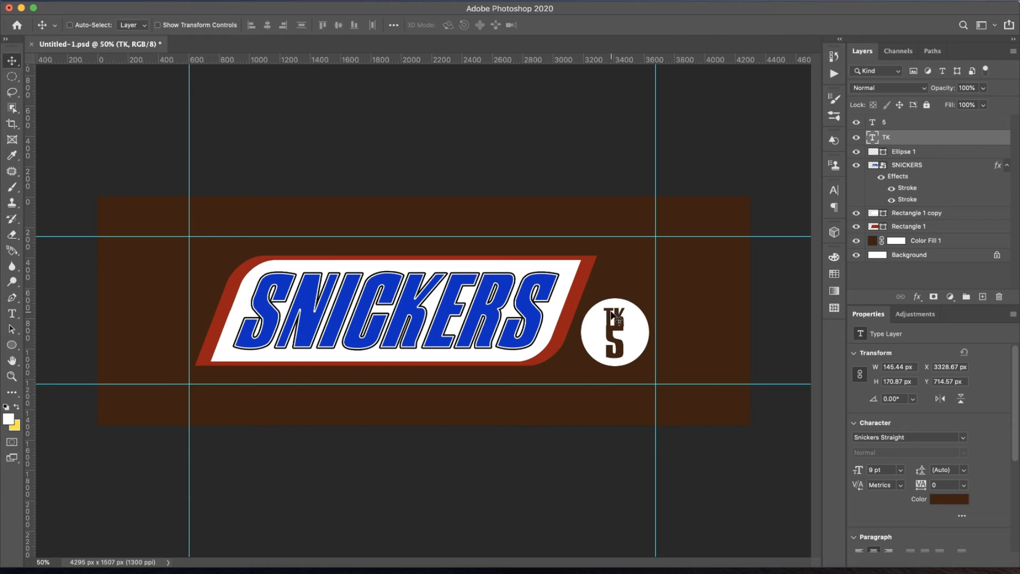
pyautogui.moveTo(614, 314); pyautogui.dragTo(613, 312)
# Nudge the white circle up 16 px, to Y 655 px, behind the TK 5 text.
pyautogui.click(932, 156)
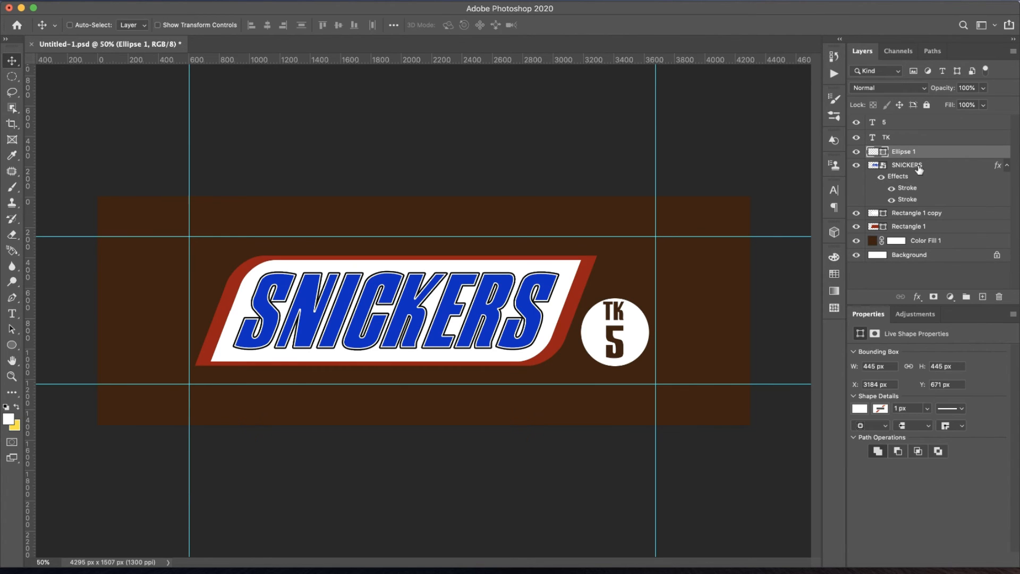
pyautogui.press('Up')
pyautogui.press('Up')
pyautogui.press('Up')
pyautogui.press('Up')
pyautogui.press('Up')
pyautogui.press('Up')
pyautogui.press('Up')
pyautogui.press('Up')
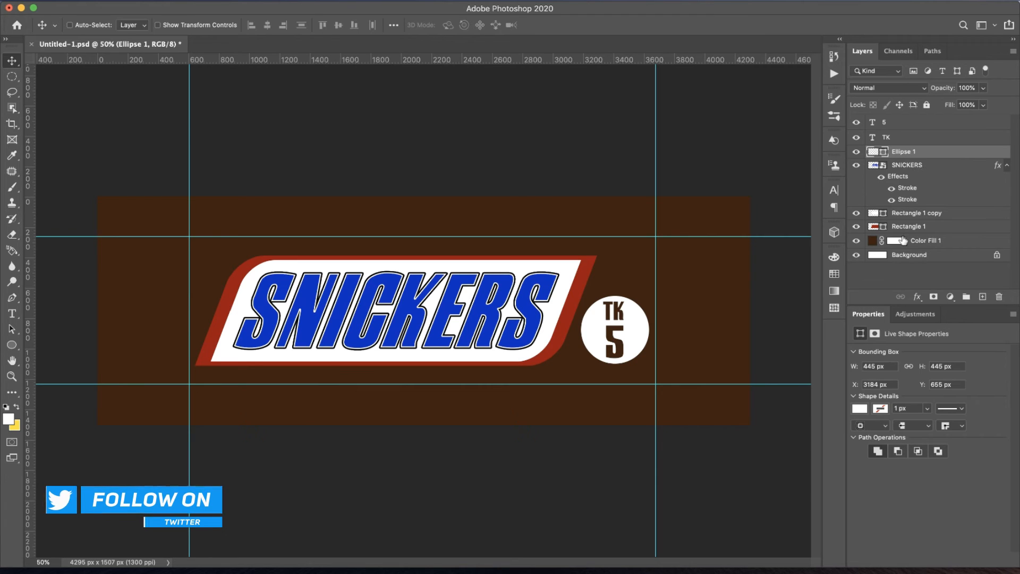
# Stamp all visible layers into a new merged layer above the 5 text layer.
pyautogui.click(953, 122)
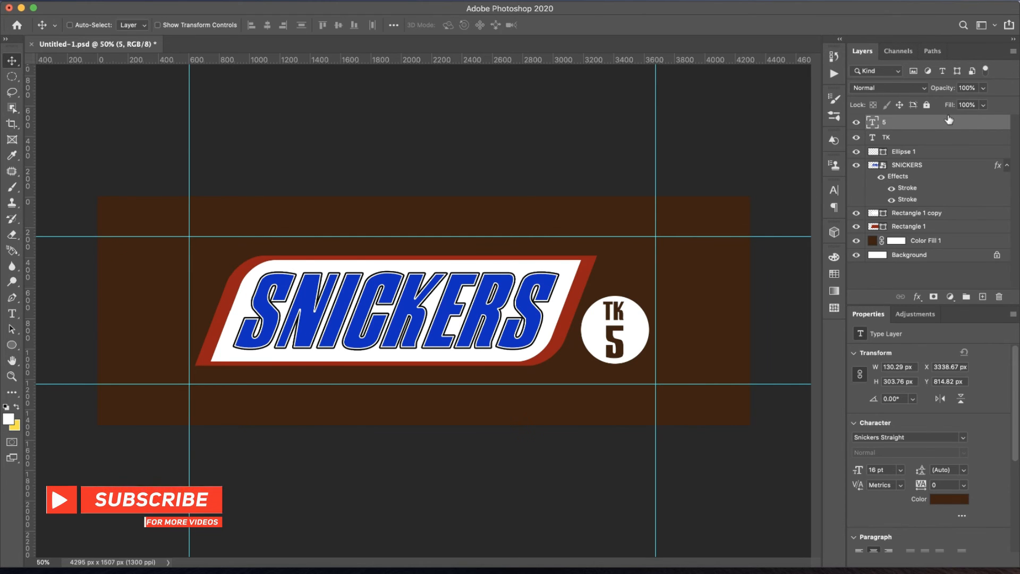
pyautogui.press('super+alt+shift+e')
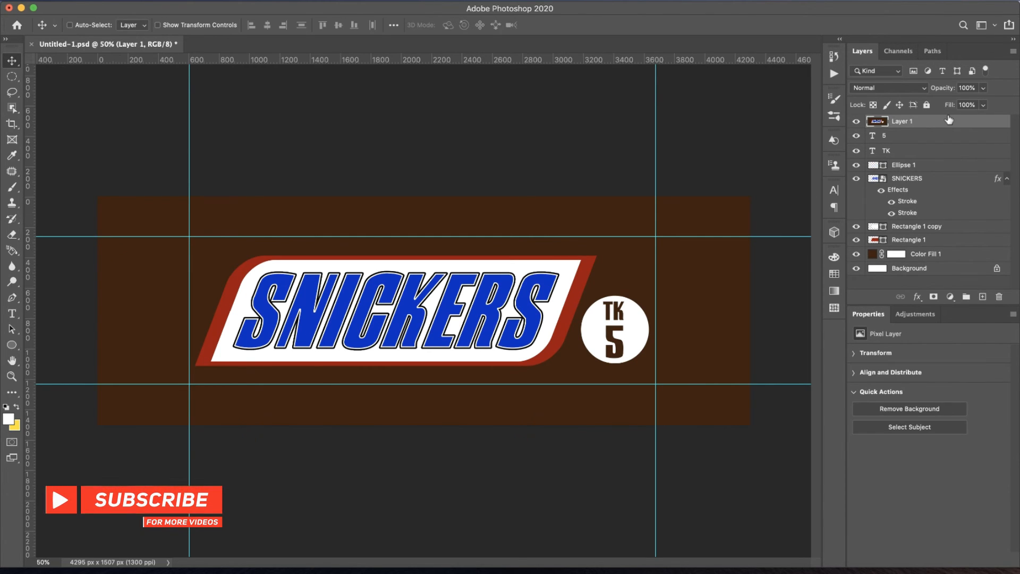
# In Finder, browse Downloads to the Chocolate-Candy-Bar-Mockup-PSD folder and open the Chocolate Candy Bar Mockup PSD file in Photoshop.
pyautogui.click(103, 2)
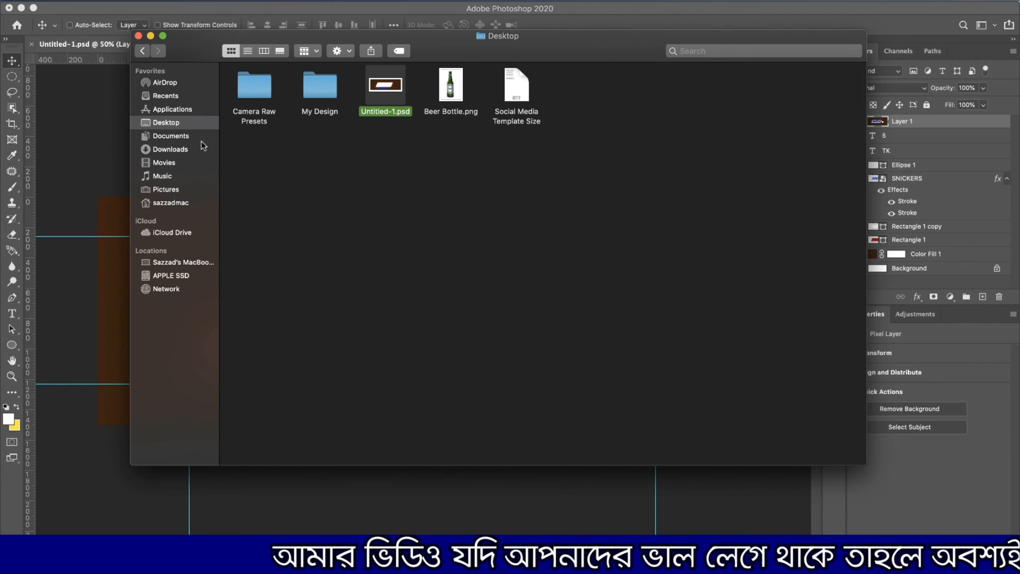
pyautogui.click(173, 110)
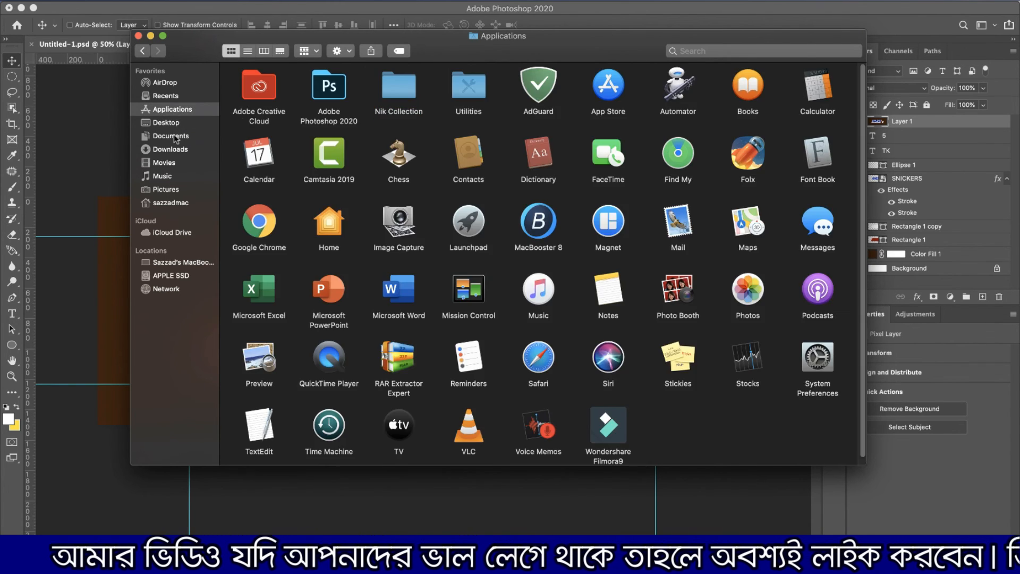
pyautogui.click(174, 135)
pyautogui.click(174, 149)
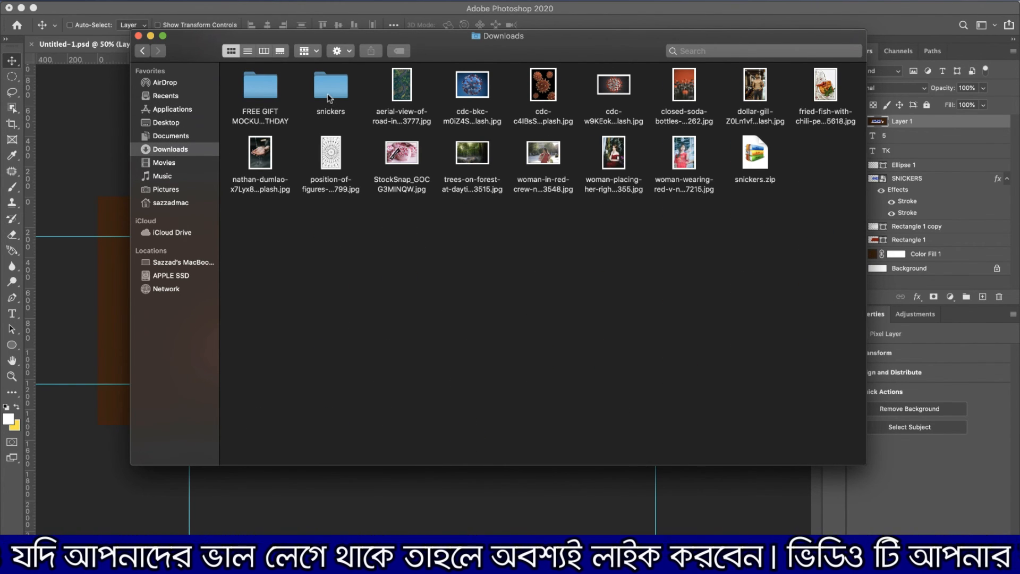
pyautogui.click(274, 91)
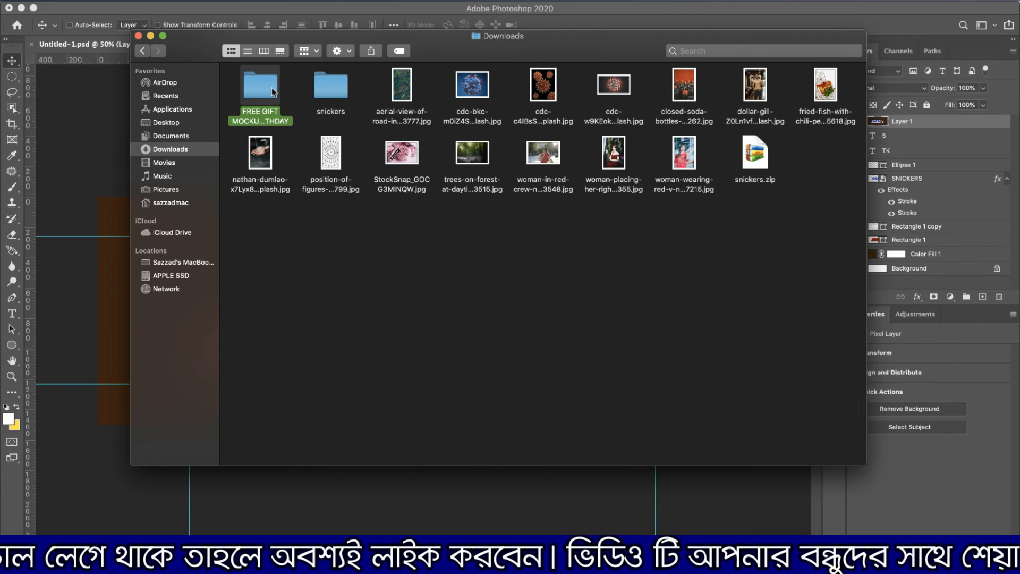
pyautogui.doubleClick(273, 92)
pyautogui.click(258, 88)
pyautogui.doubleClick(258, 88)
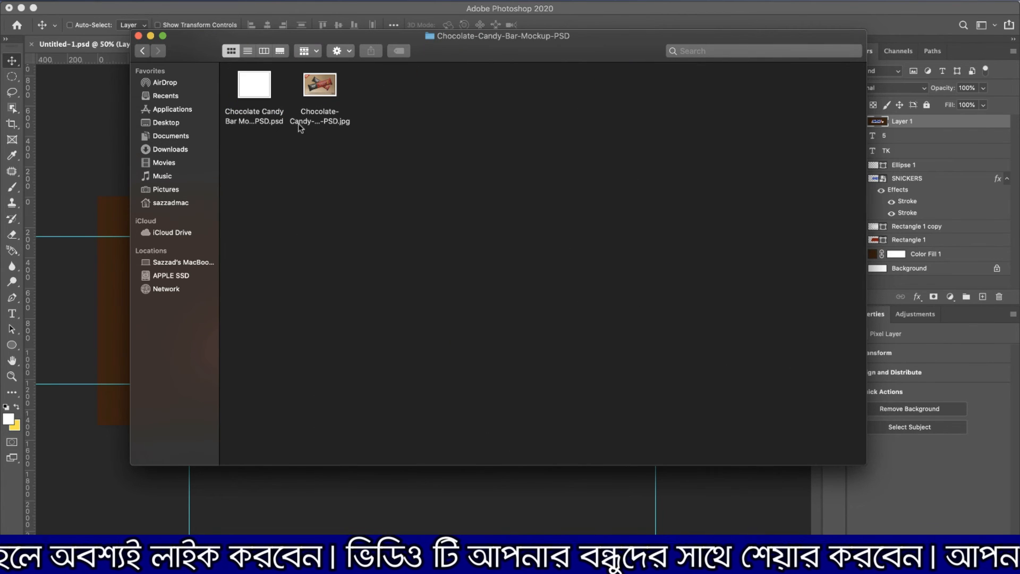
pyautogui.doubleClick(254, 88)
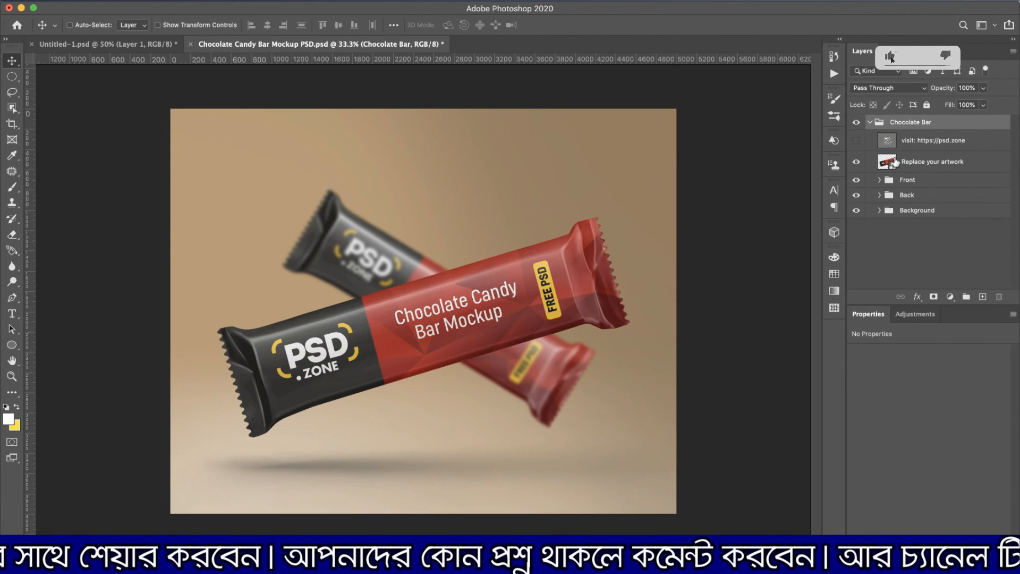
# Open the mockup's Replace your artwork smart object and copy the merged Snickers layer into it, covering the whole canvas.
pyautogui.doubleClick(887, 161)
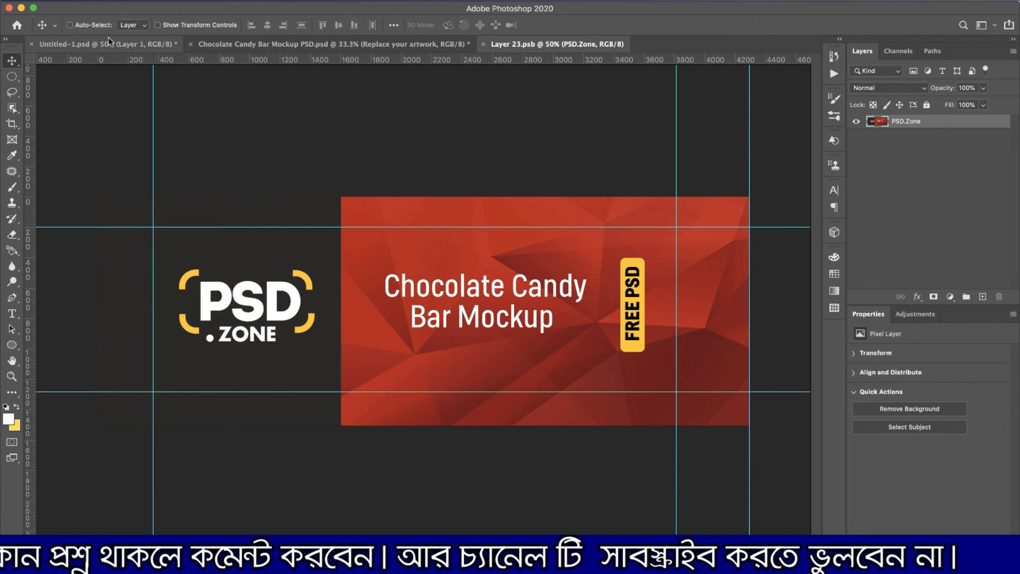
pyautogui.click(132, 45)
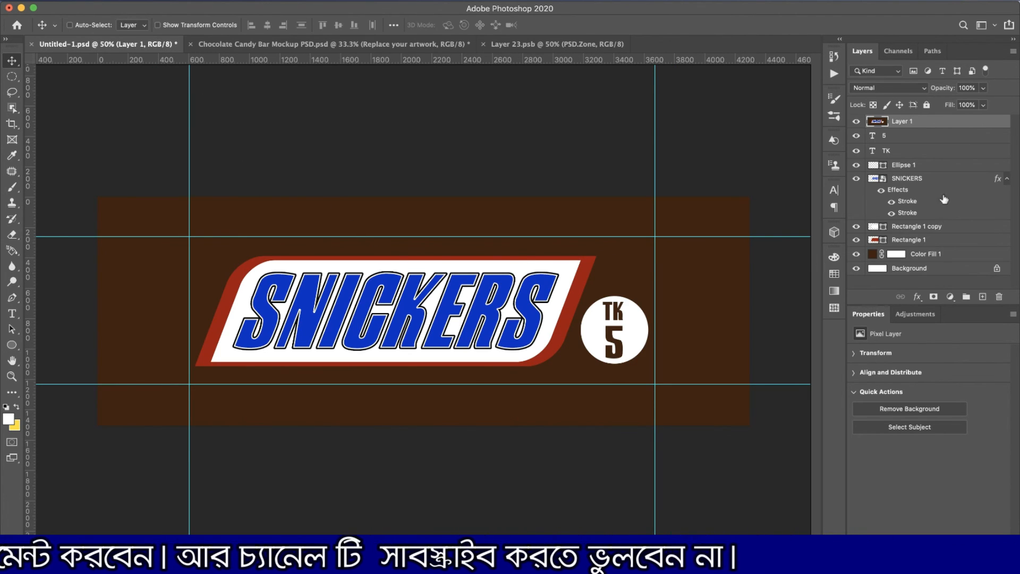
pyautogui.moveTo(481, 261); pyautogui.dragTo(522, 140)
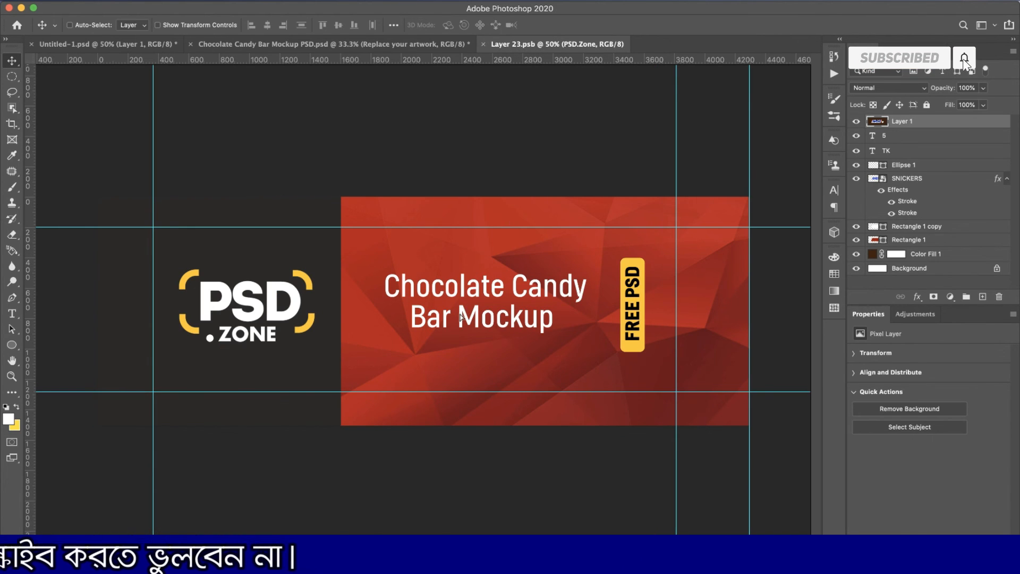
pyautogui.moveTo(460, 317); pyautogui.dragTo(429, 309)
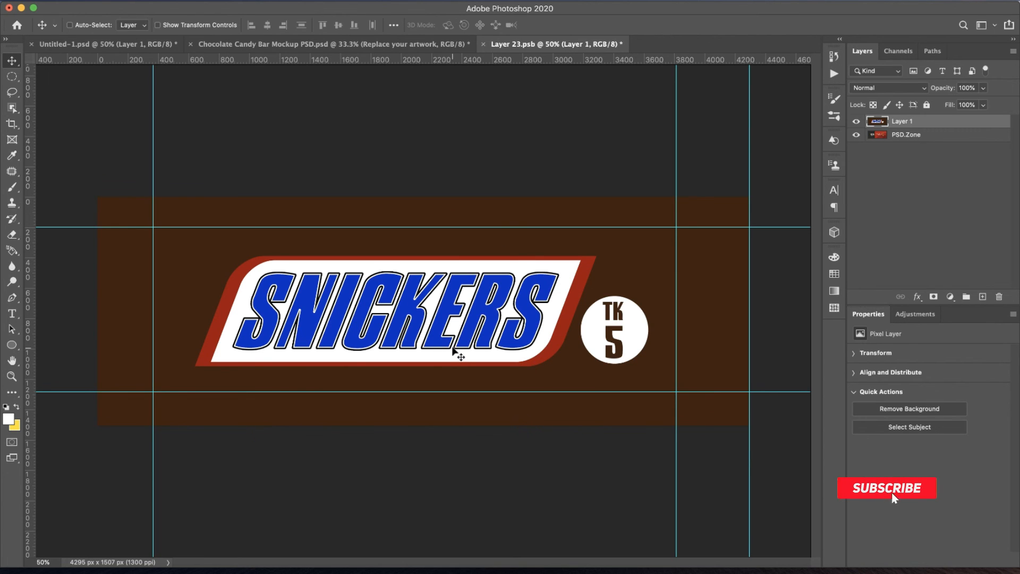
# Save the smart object Layer 23.psb and return to the candy bar mockup document.
pyautogui.click(108, 7)
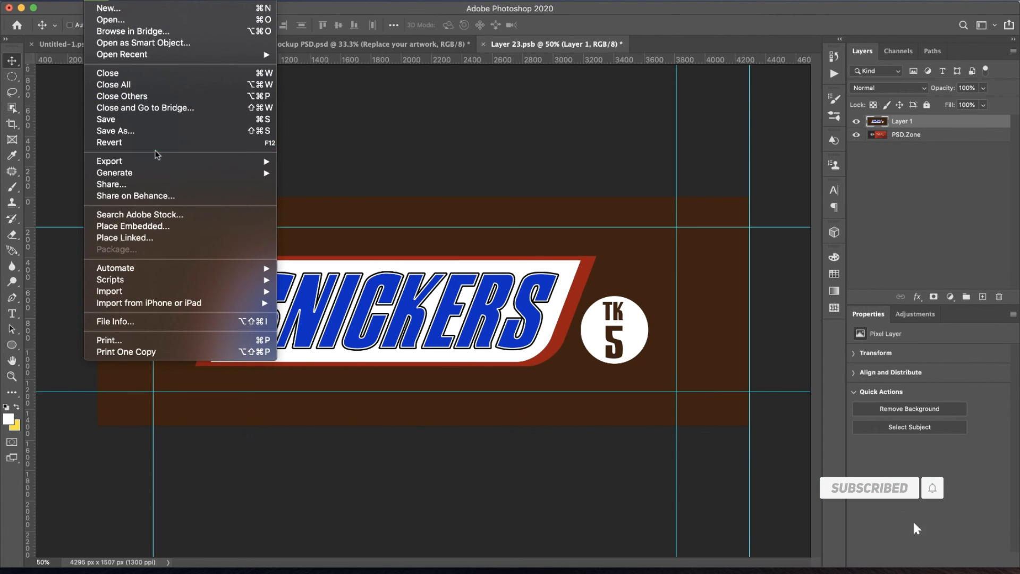
pyautogui.click(155, 124)
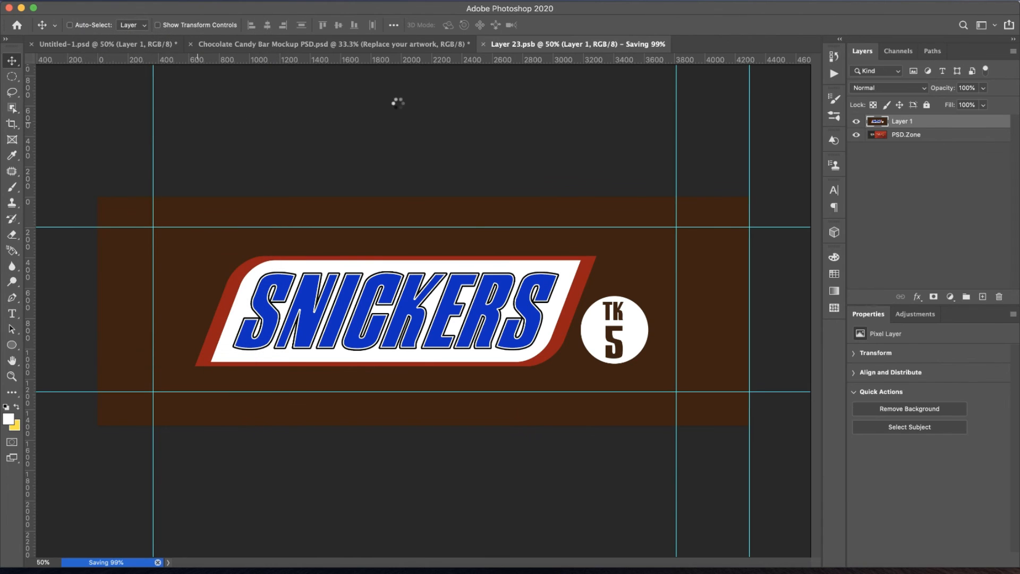
pyautogui.click(374, 45)
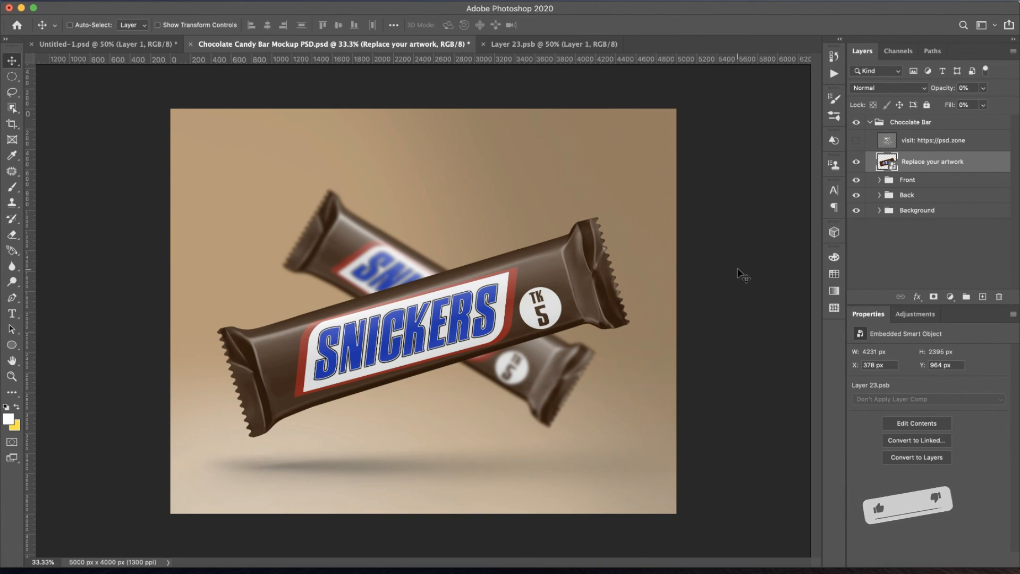
pyautogui.click(764, 1)
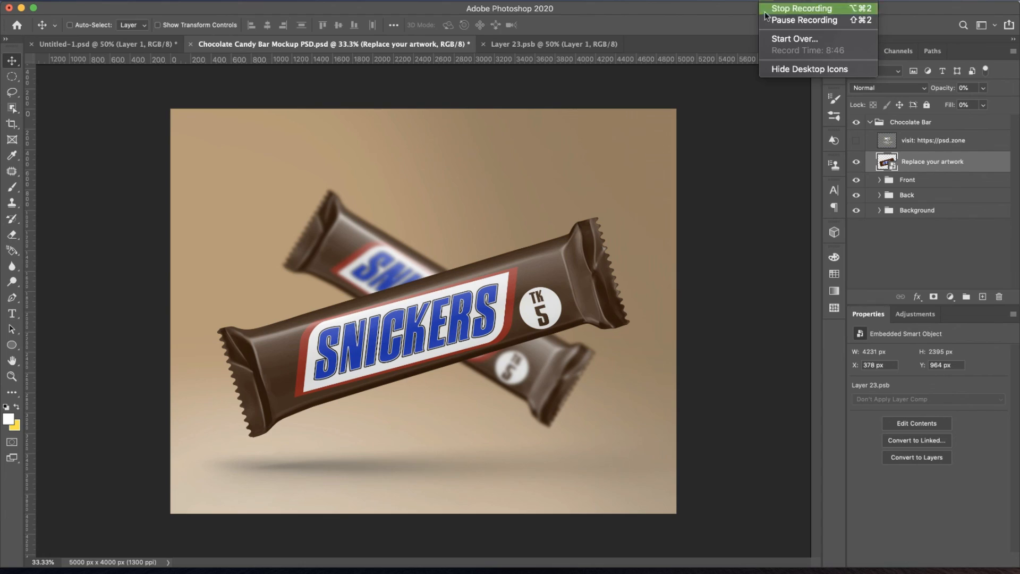